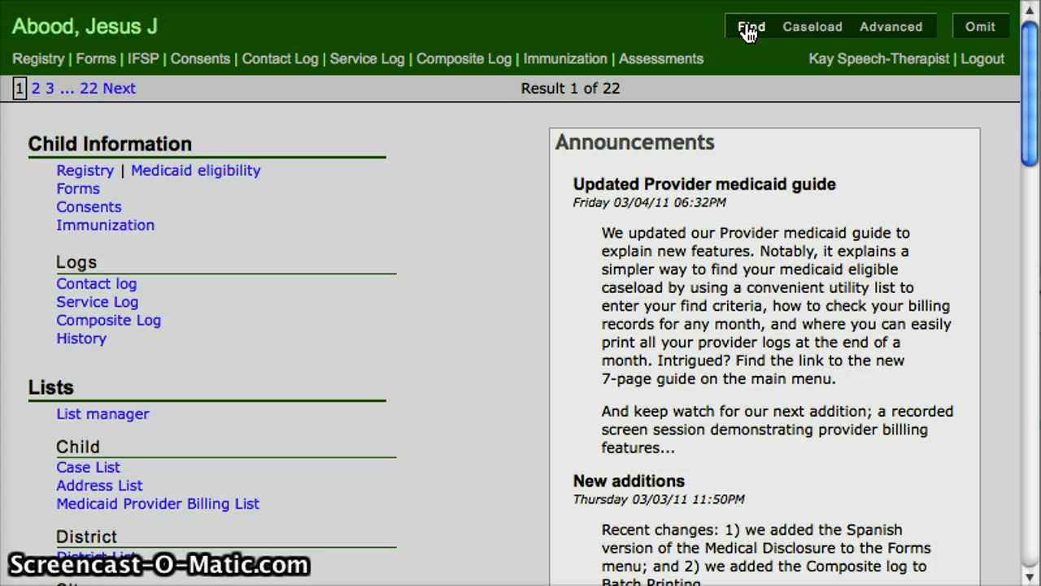
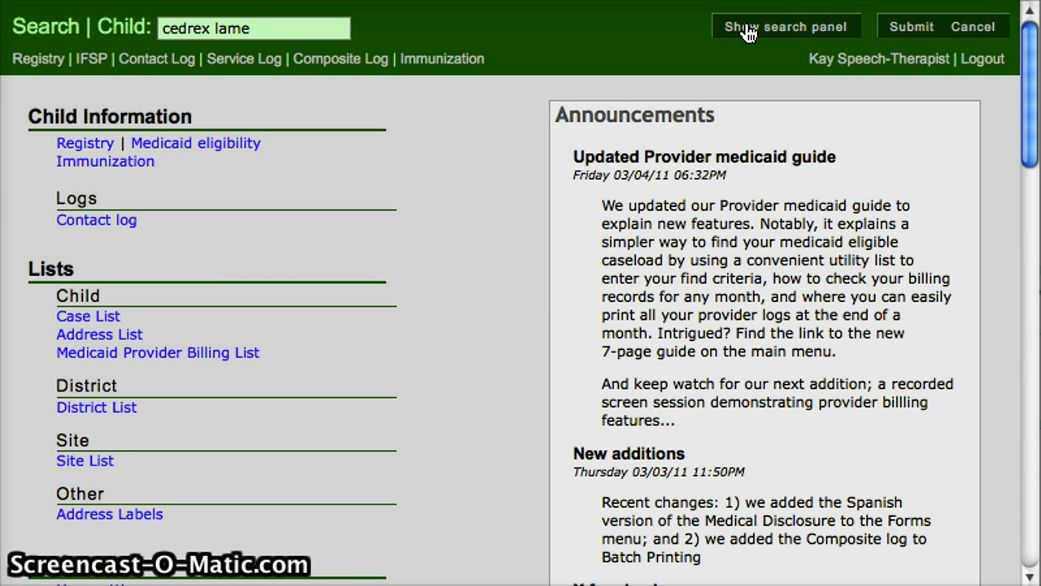
Step: Search for the child by full name and open that child's service log
{"action": "key", "text": "Return"}
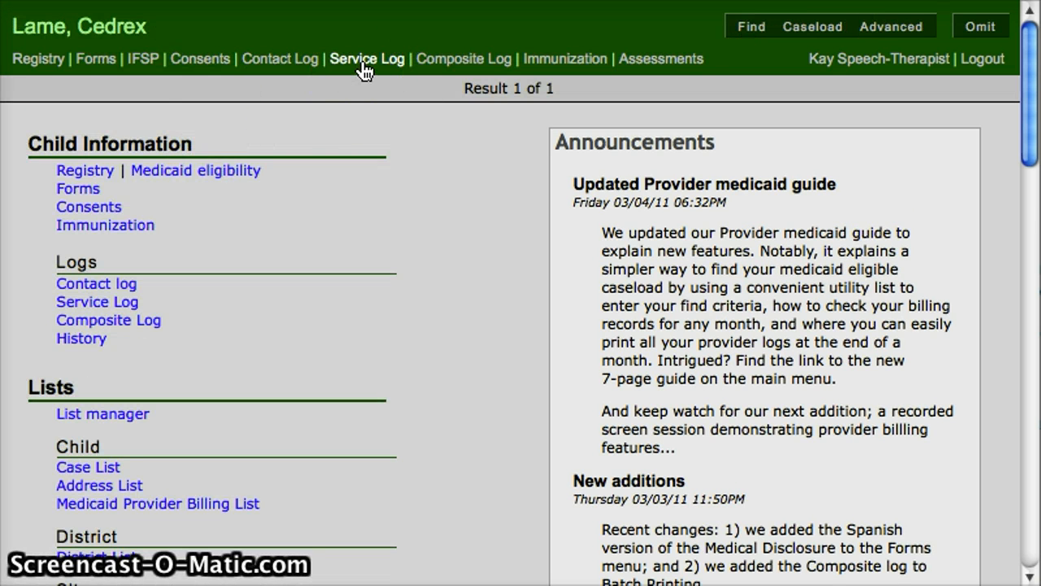
{"action": "left_click", "coordinate": [376, 140]}
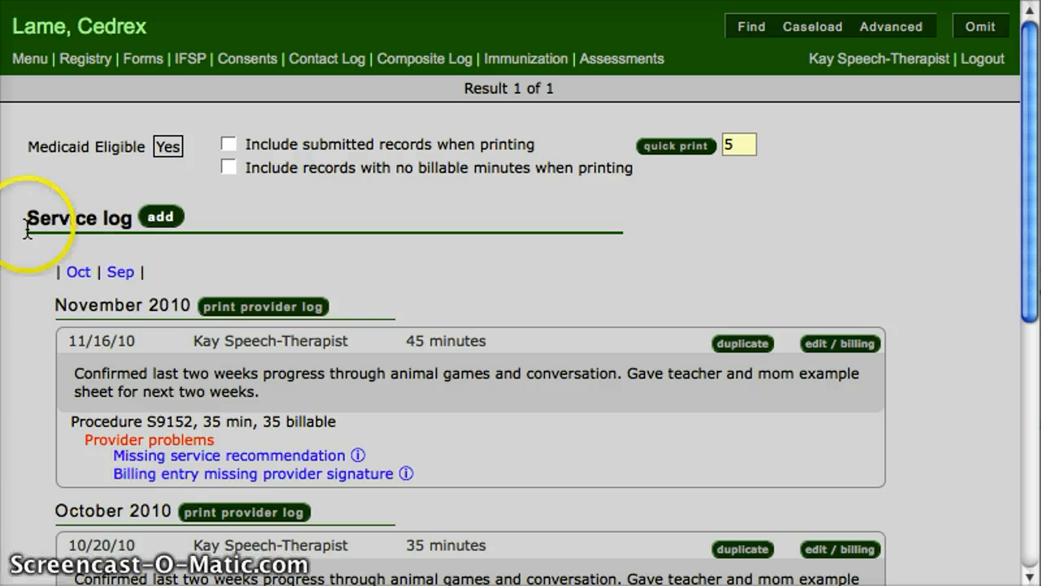
Step: Add a service log entry dated 11/23/10 with a duration of 60 minutes
{"action": "left_click", "coordinate": [160, 217]}
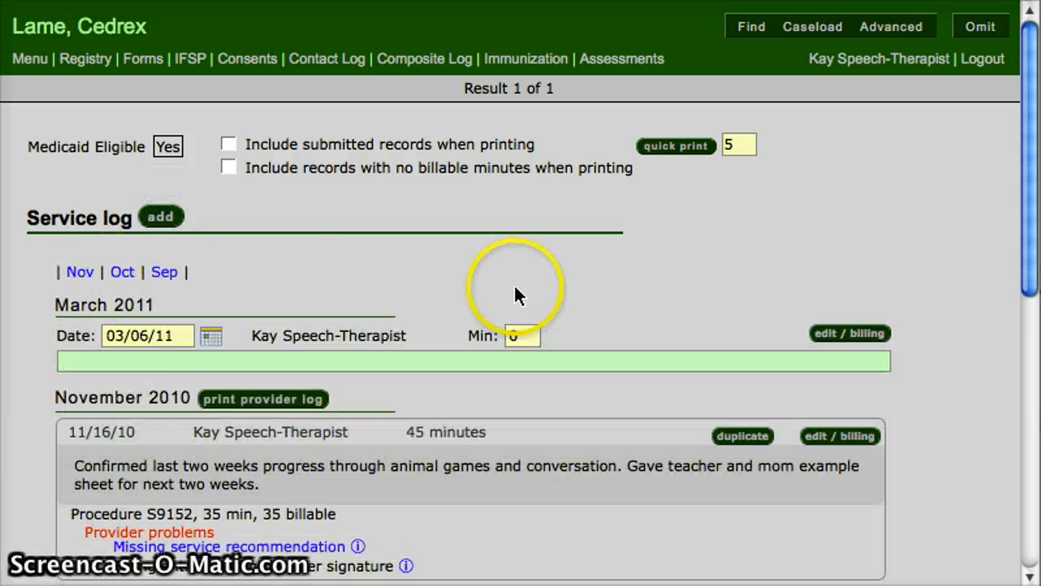
{"action": "left_click_drag", "start_coordinate": [151, 336], "coordinate": [67, 335]}
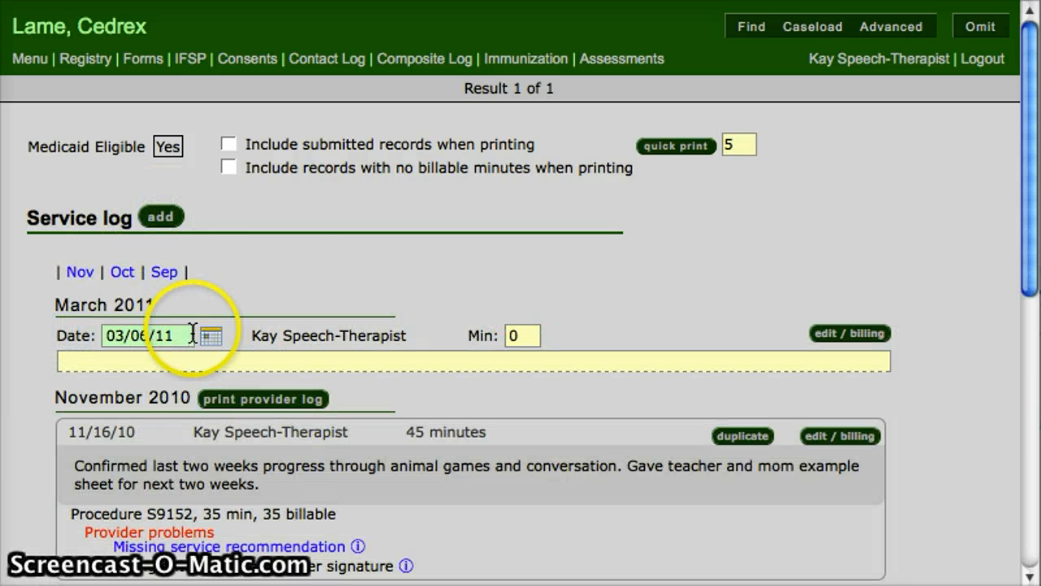
{"action": "left_click_drag", "start_coordinate": [195, 336], "coordinate": [65, 333]}
{"action": "type", "text": "11"}
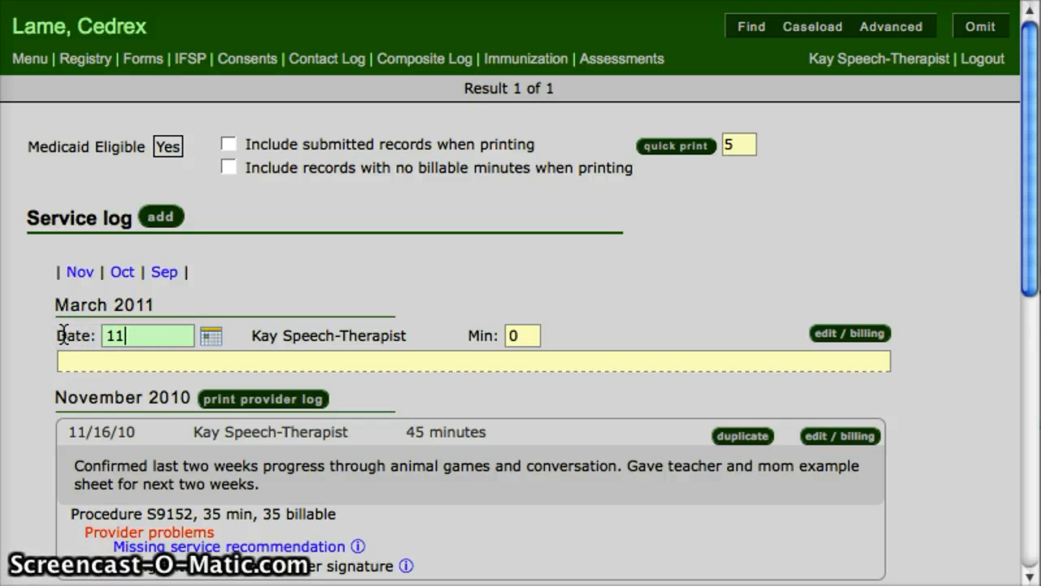
{"action": "type", "text": "/23"}
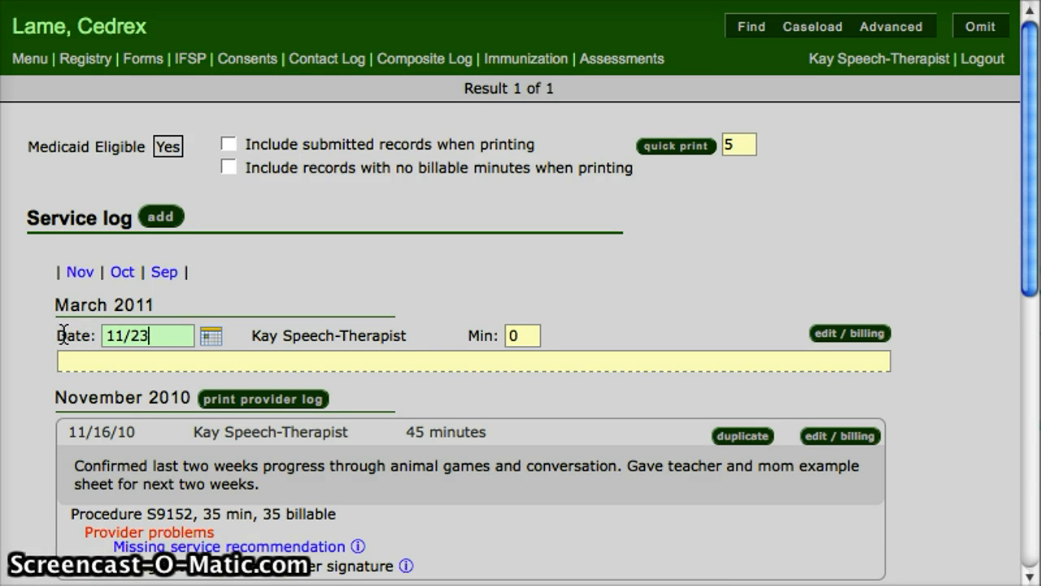
{"action": "type", "text": "/10"}
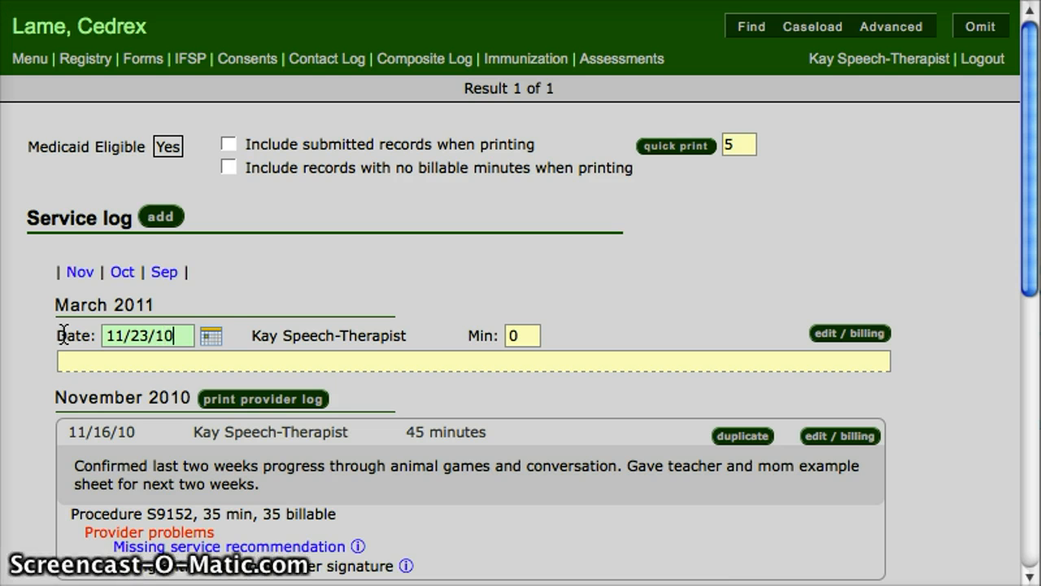
{"action": "left_click", "coordinate": [546, 335]}
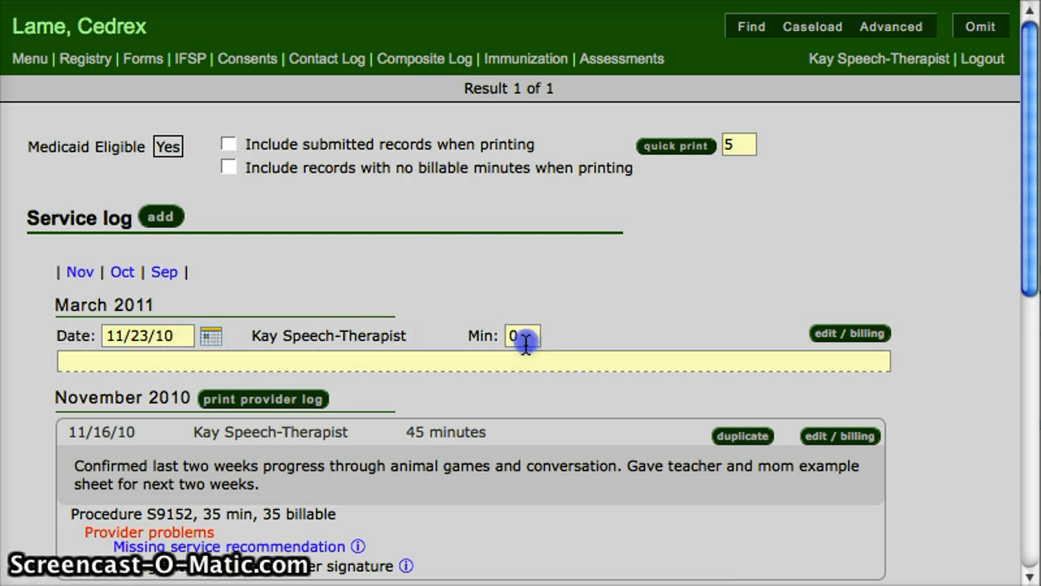
{"action": "type", "text": "60"}
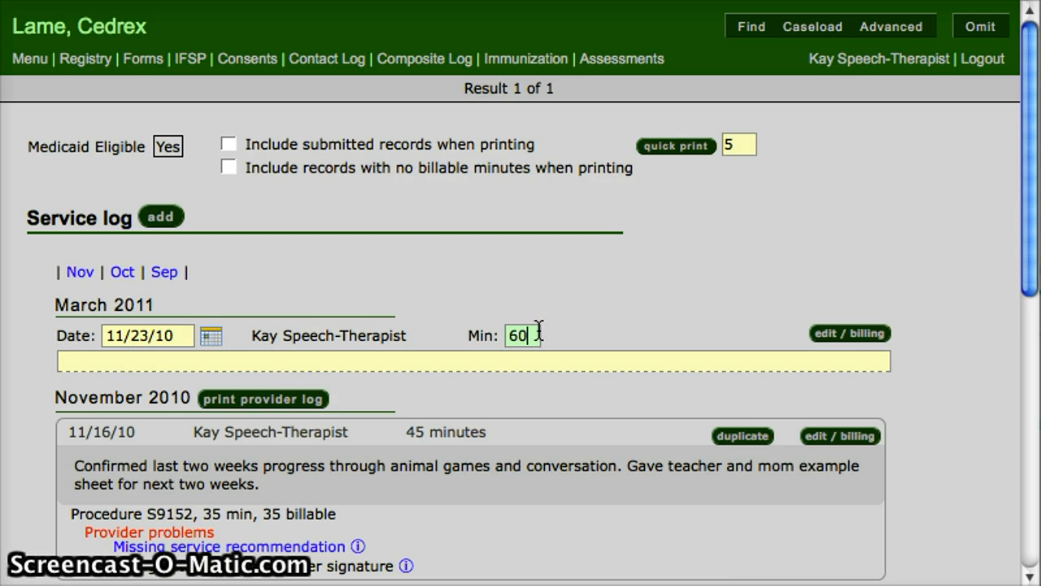
Step: Enter "direct service" and "re-evaluation" on separate lines in the new entry's notes
{"action": "key", "text": "Tab"}
{"action": "type", "text": "d"}
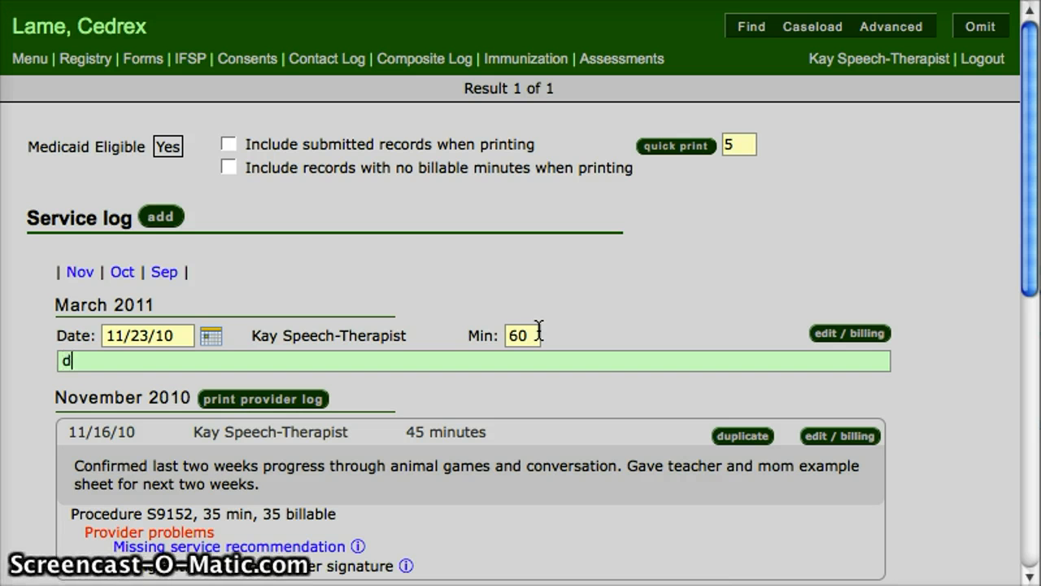
{"action": "type", "text": "irect ser"}
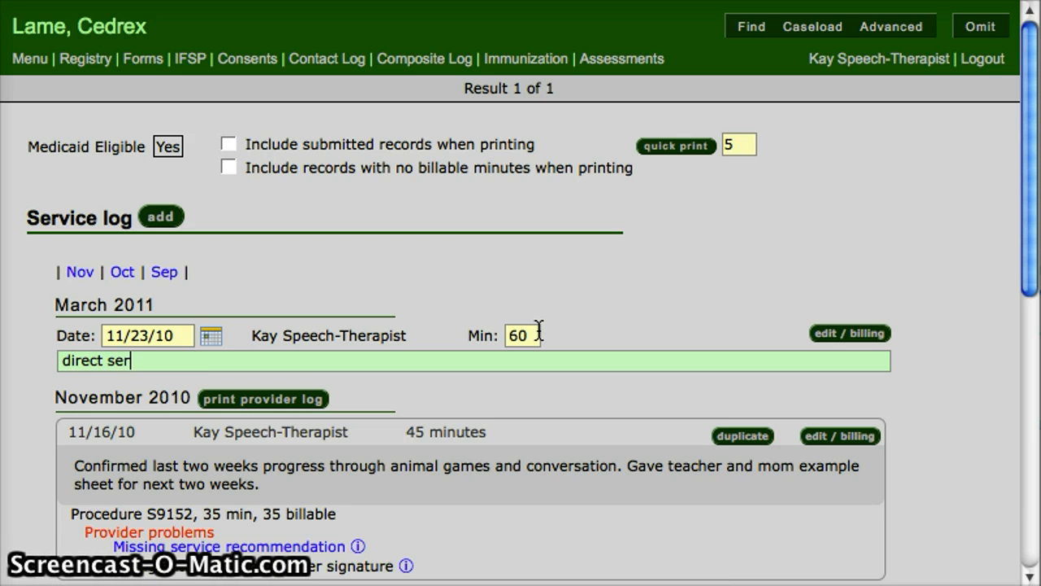
{"action": "type", "text": "vice"}
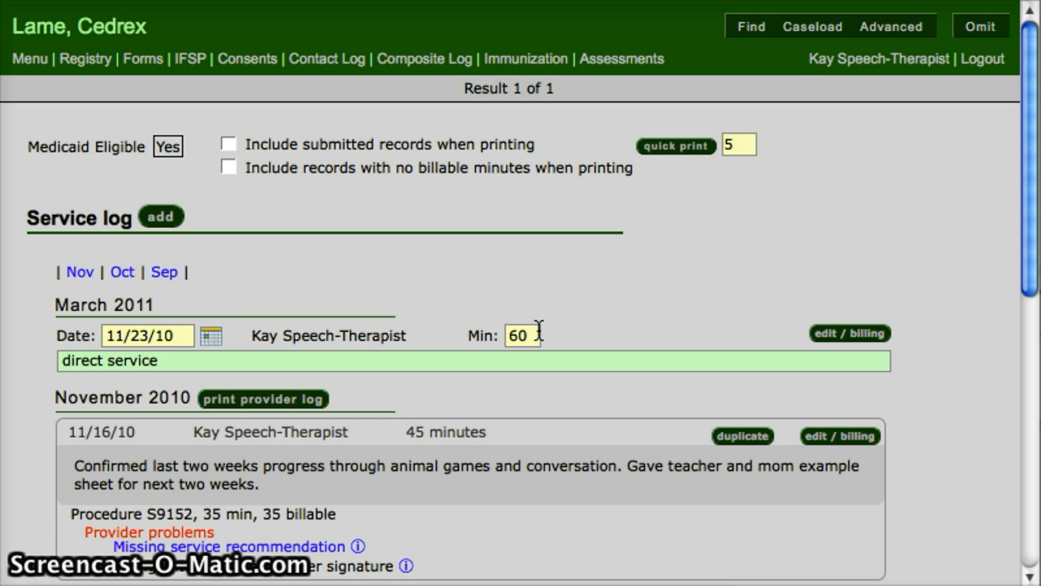
{"action": "key", "text": "Return"}
{"action": "type", "text": "re"}
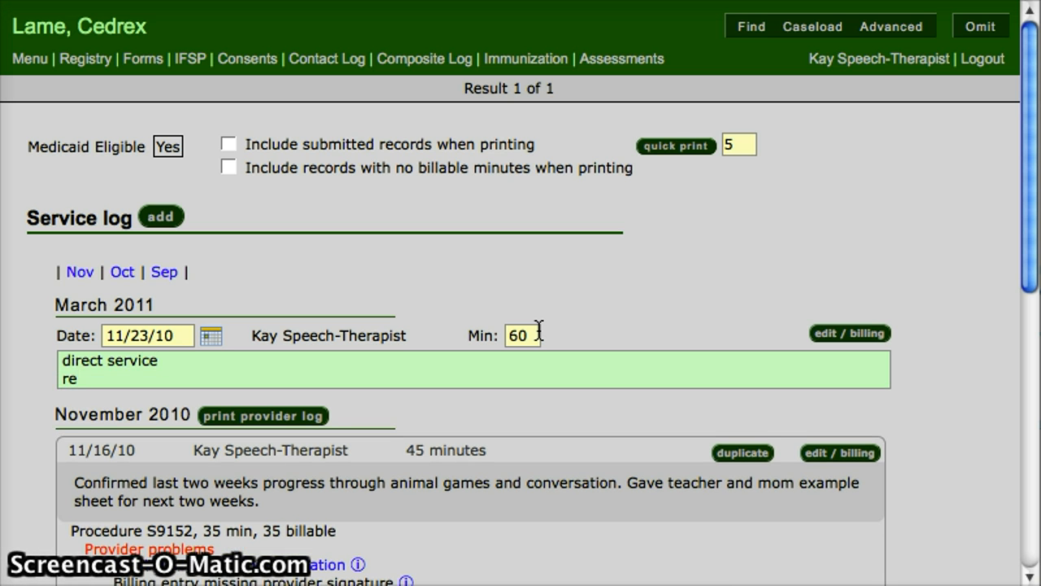
{"action": "type", "text": "-evau"}
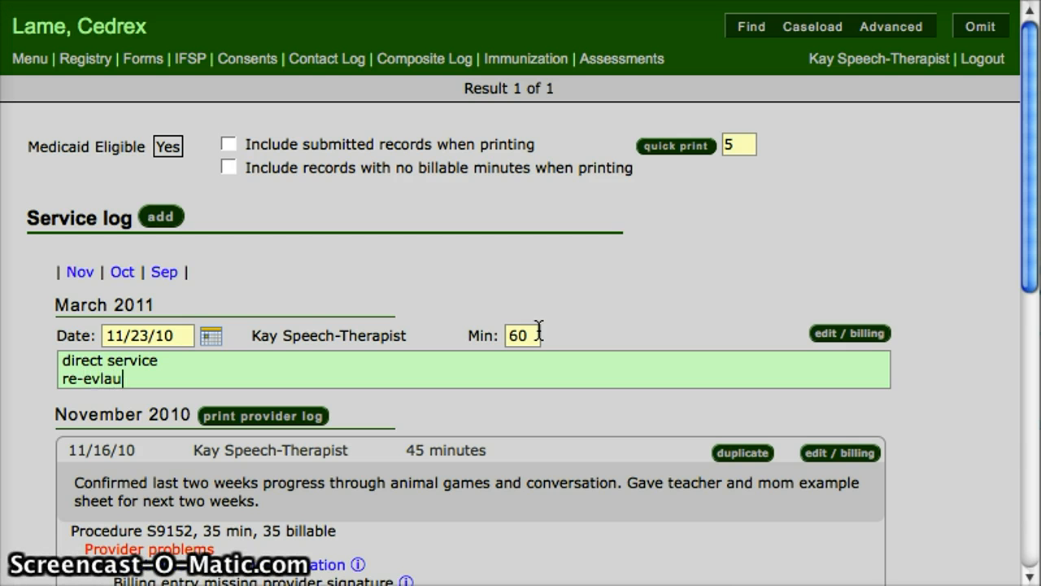
{"action": "key", "text": "BackSpace"}
{"action": "key", "text": "BackSpace"}
{"action": "type", "text": "aluatio"}
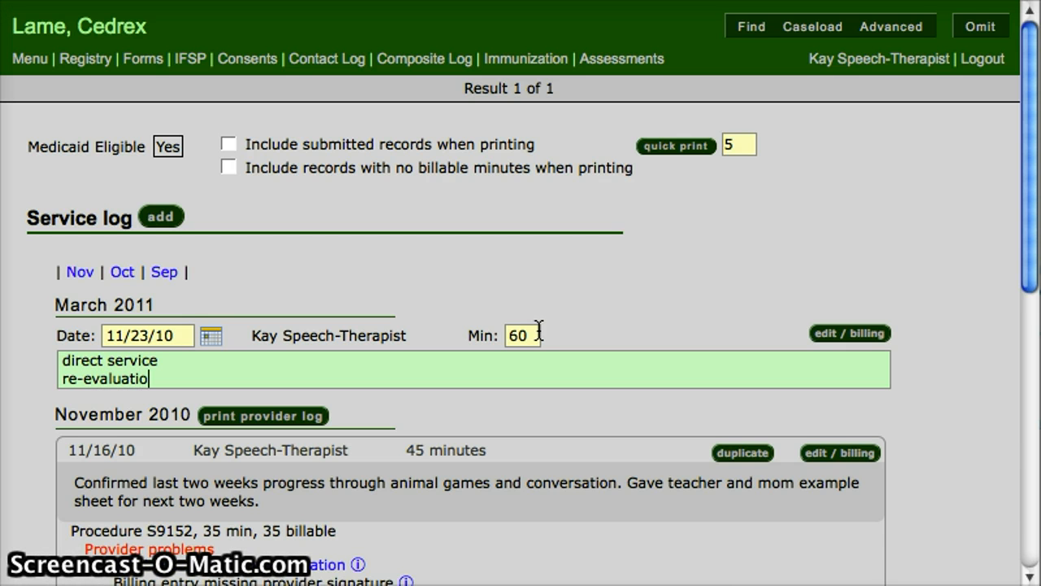
{"action": "type", "text": "n"}
Step: Add the note lines "coordinated care with slpa" and "discussion with parent - unbillable" to the entry
{"action": "key", "text": "Return"}
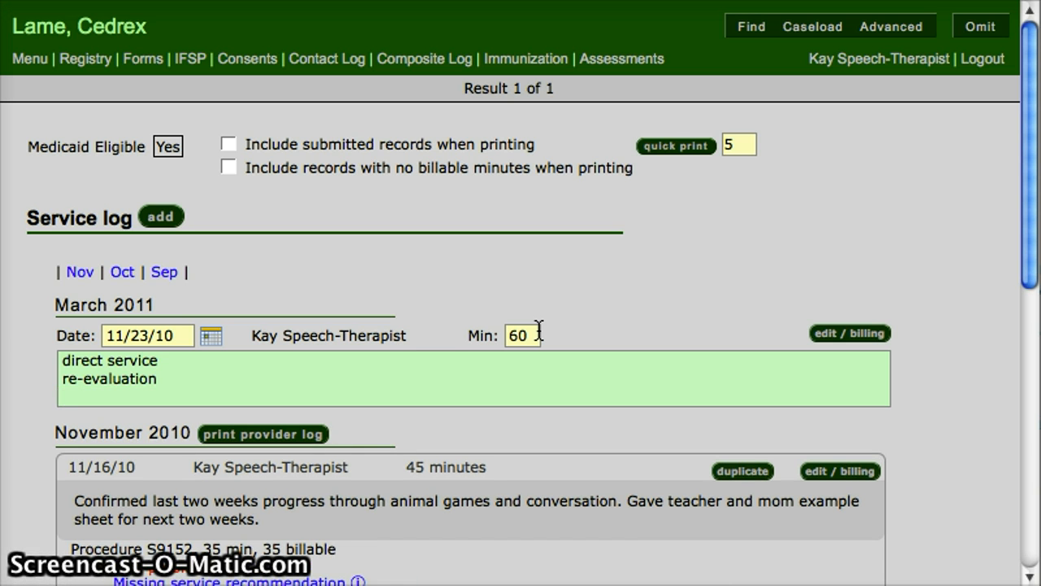
{"action": "type", "text": "coor"}
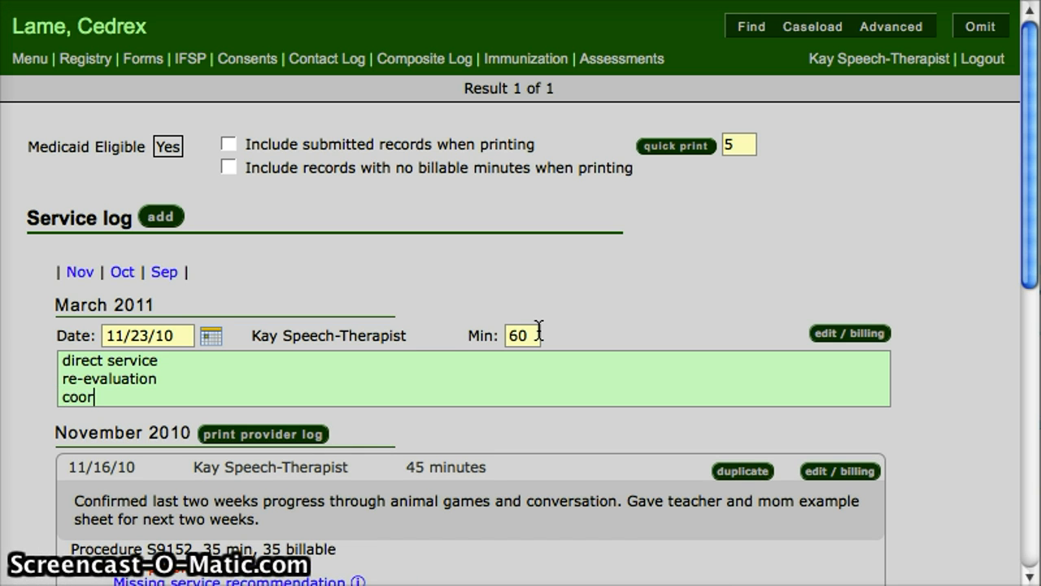
{"action": "type", "text": "dinated a"}
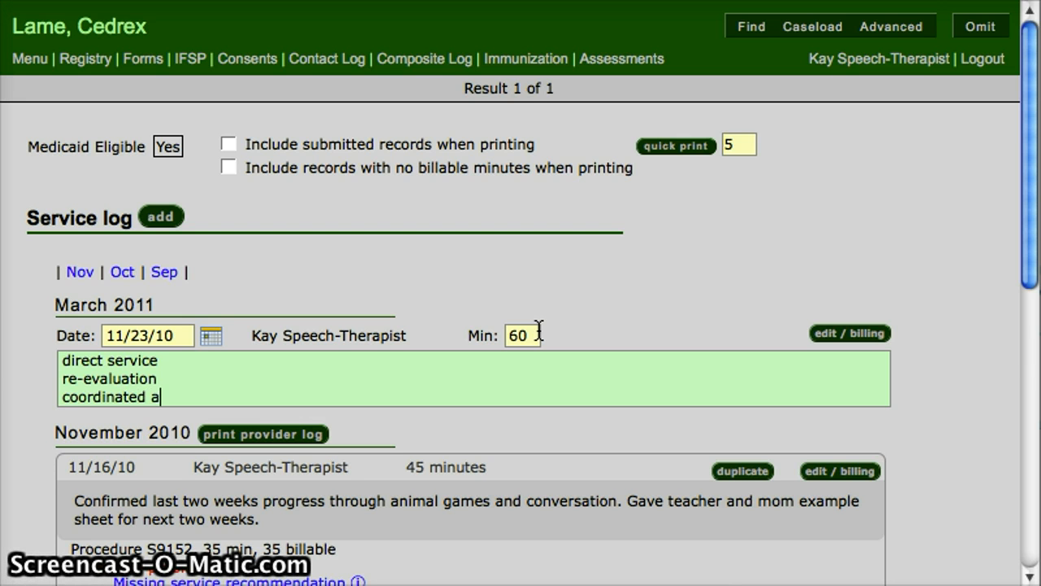
{"action": "key", "text": "BackSpace"}
{"action": "type", "text": "care"}
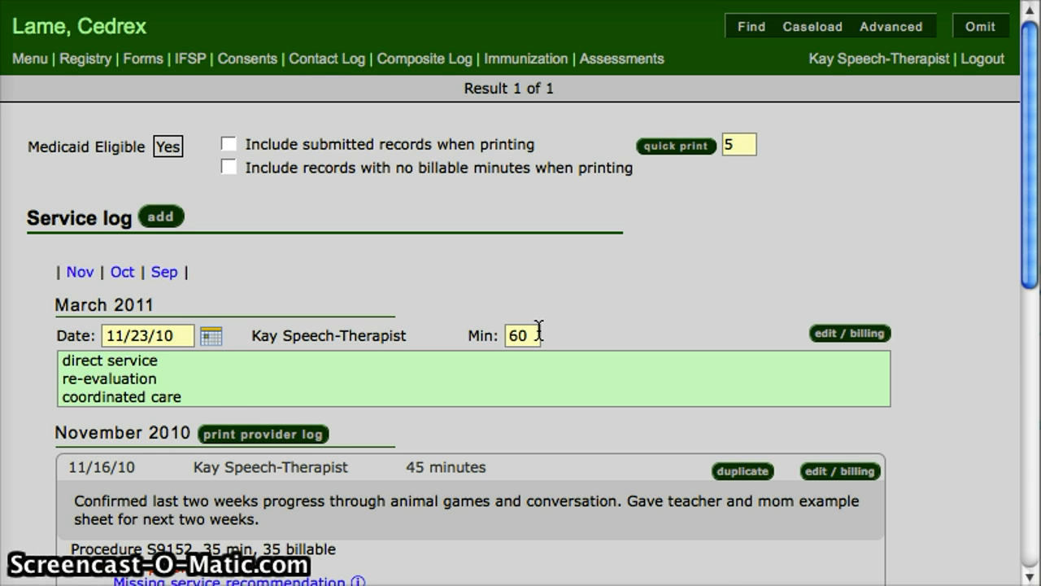
{"action": "type", "text": " with slpa"}
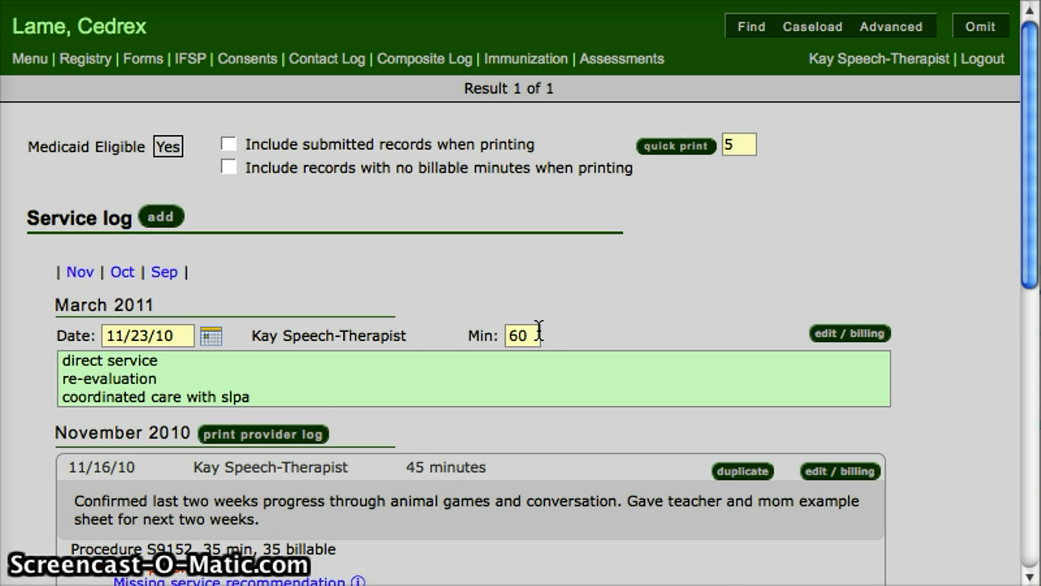
{"action": "key", "text": "Return"}
{"action": "type", "text": "dis"}
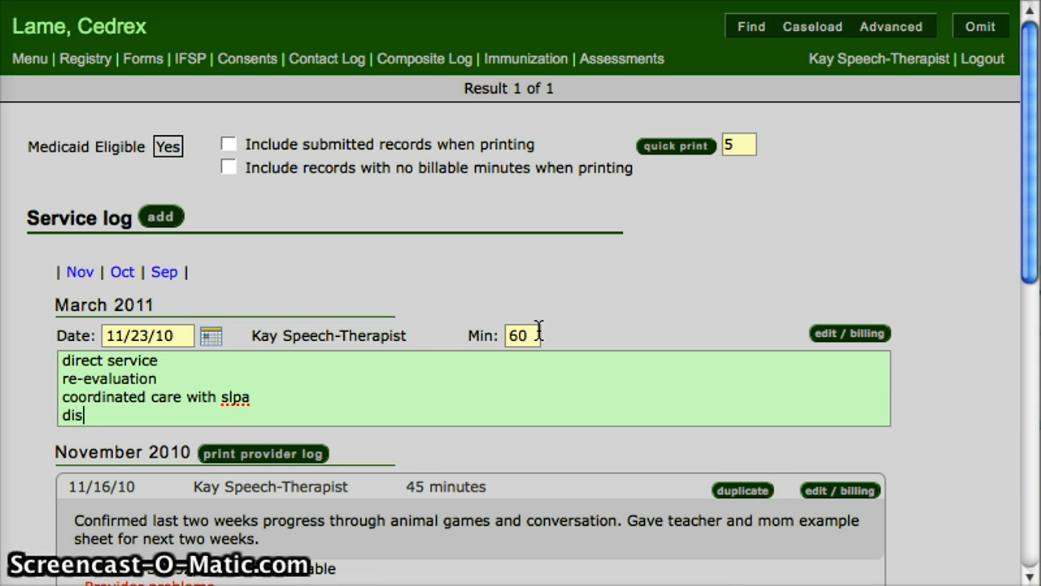
{"action": "type", "text": "cussion with parent -"}
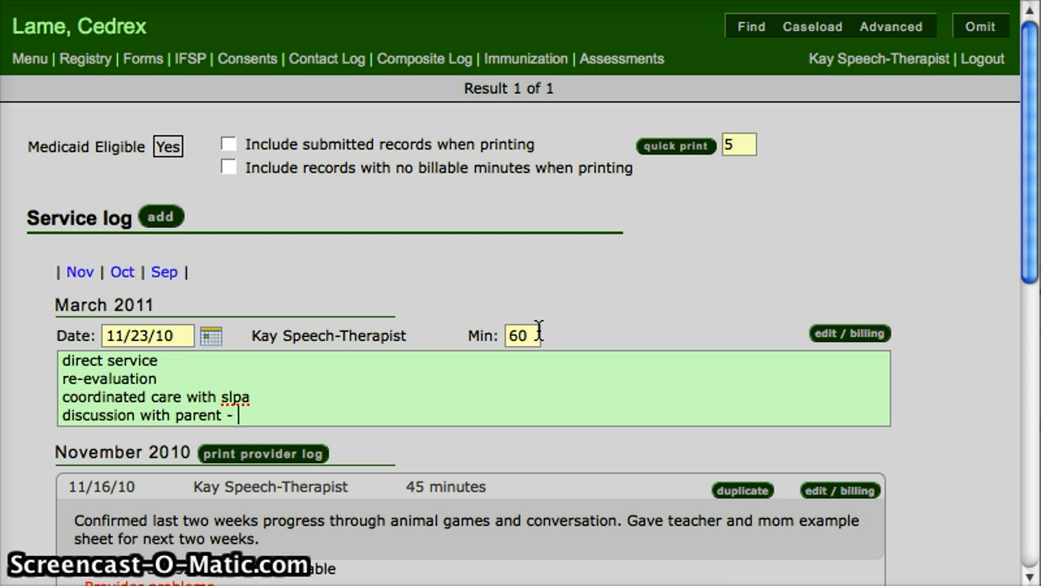
{"action": "type", "text": " unbillable"}
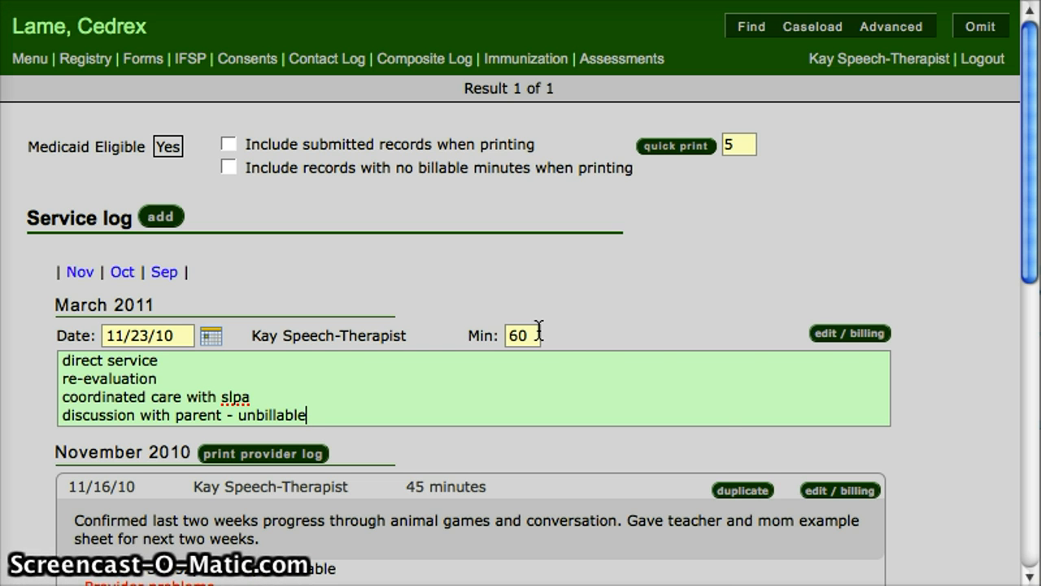
Step: Open the 11/23/10 entry for billing and add a billing item to it
{"action": "left_click", "coordinate": [846, 335]}
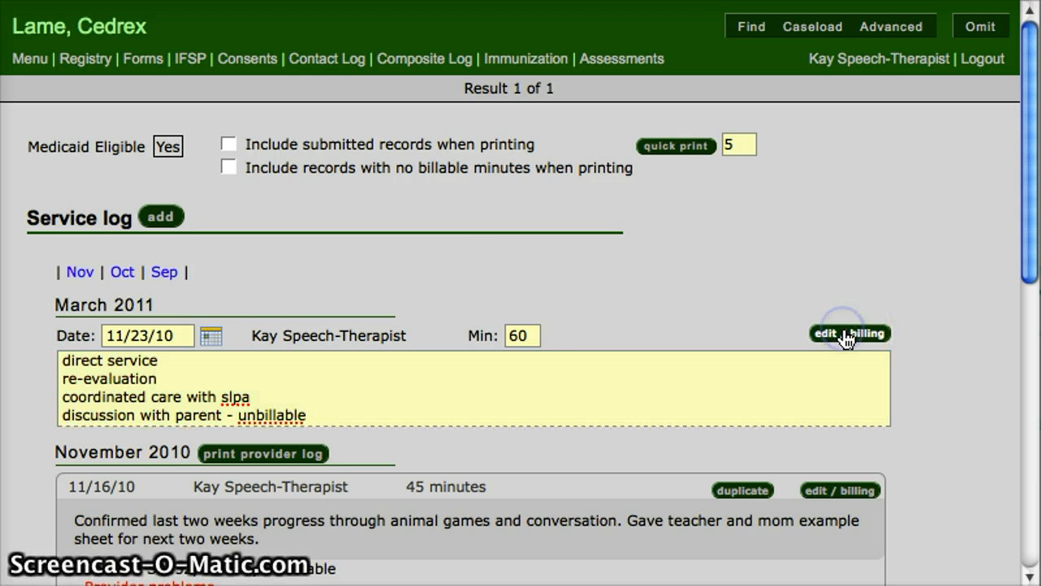
{"action": "left_click", "coordinate": [846, 335]}
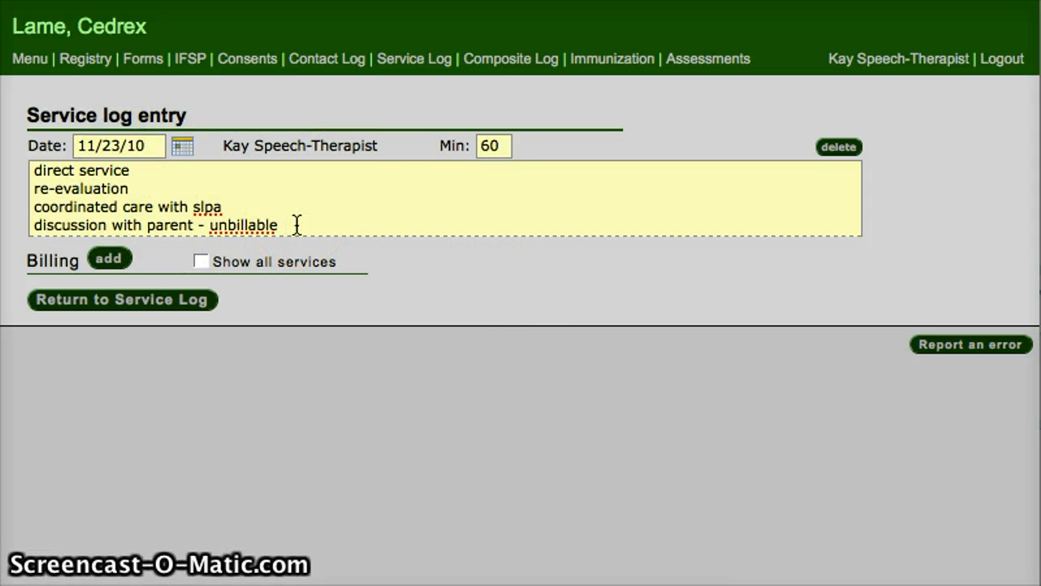
{"action": "left_click", "coordinate": [109, 262]}
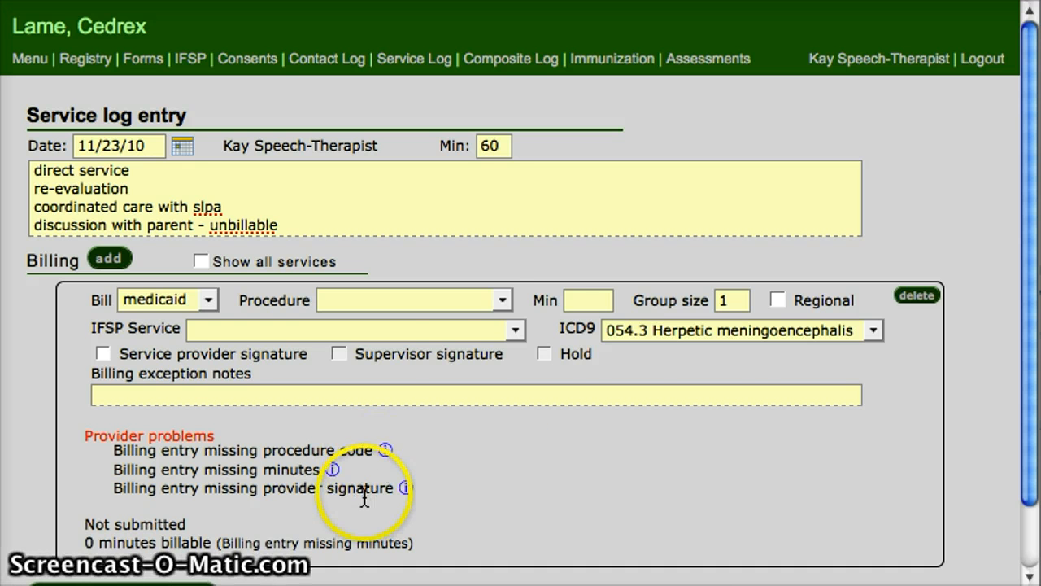
Step: Set the billing item's procedure to 92507 Treatment of speech, language or audiology, individual, with 30 minutes
{"action": "left_click", "coordinate": [476, 298]}
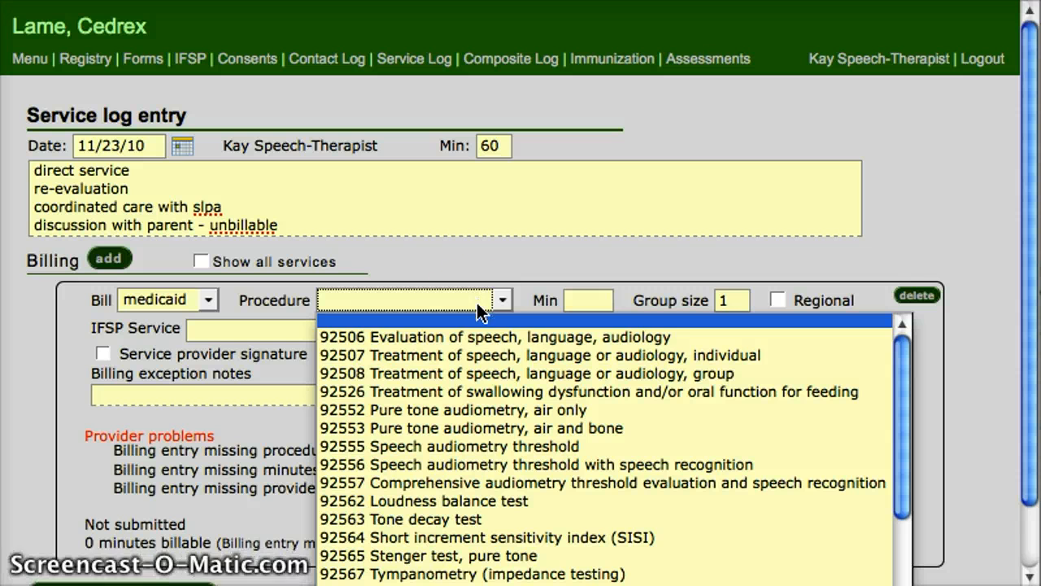
{"action": "left_click", "coordinate": [470, 356]}
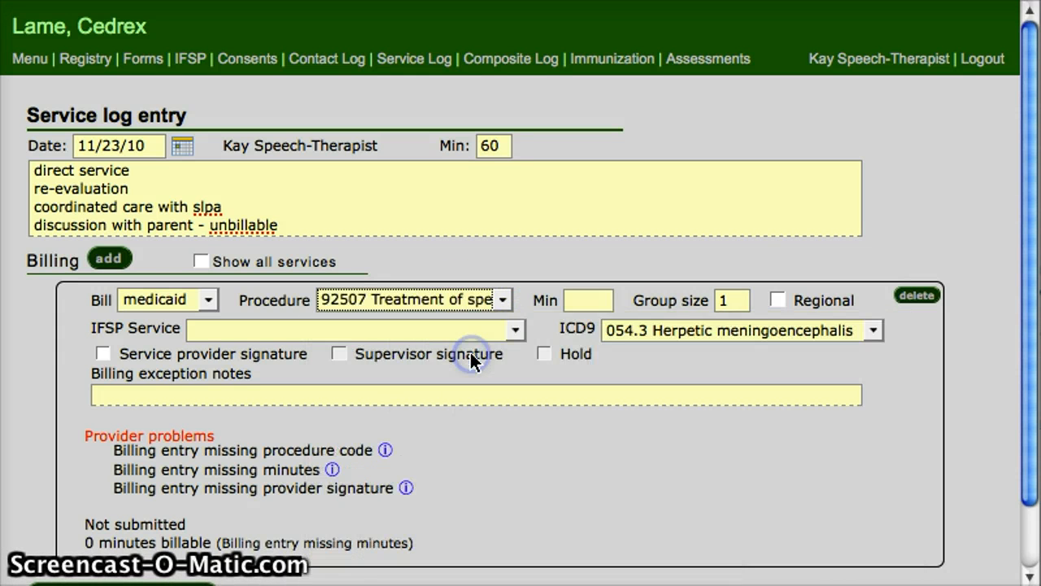
{"action": "left_click", "coordinate": [576, 302]}
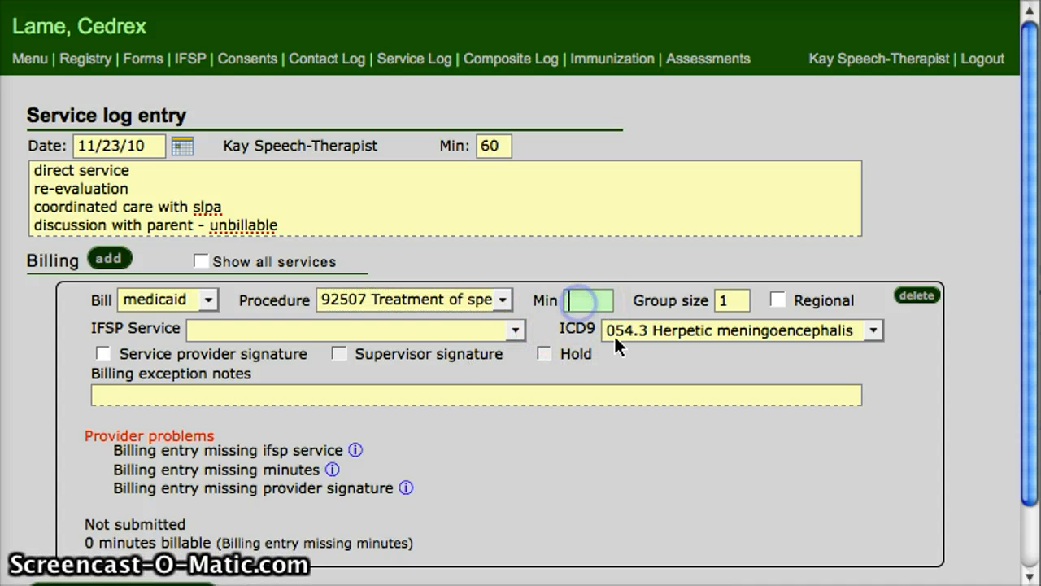
{"action": "type", "text": "30"}
{"action": "left_click", "coordinate": [602, 456]}
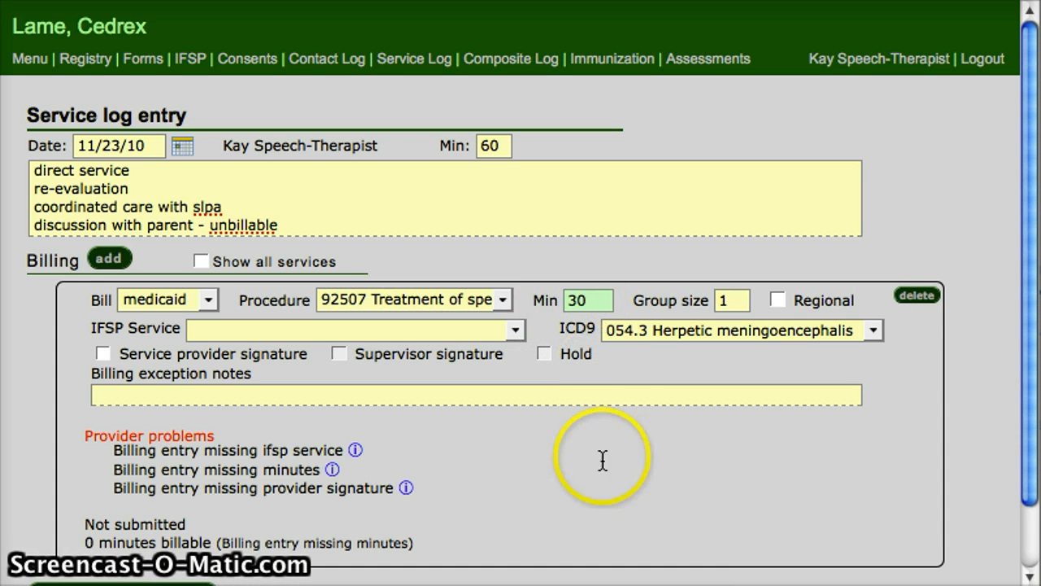
Step: Examine the ICD9 diagnosis codes available for the billing item
{"action": "left_click", "coordinate": [354, 465]}
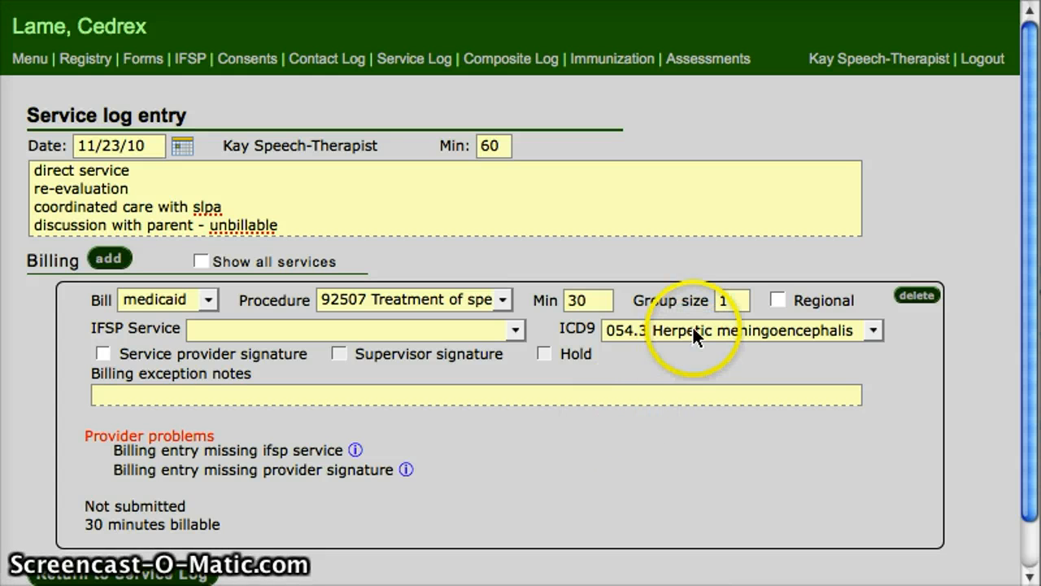
{"action": "left_click", "coordinate": [745, 328]}
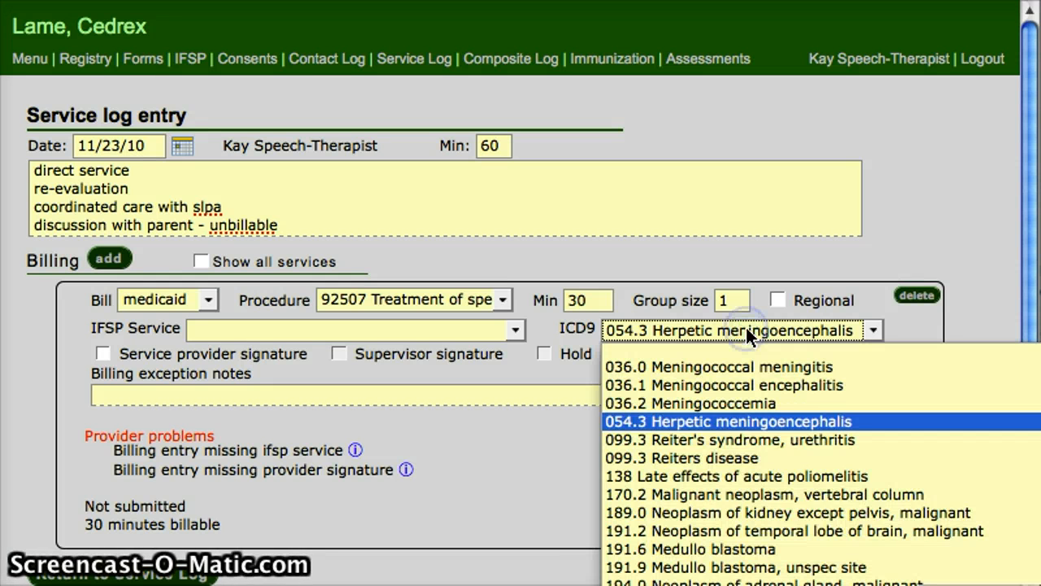
{"action": "left_click", "coordinate": [531, 427]}
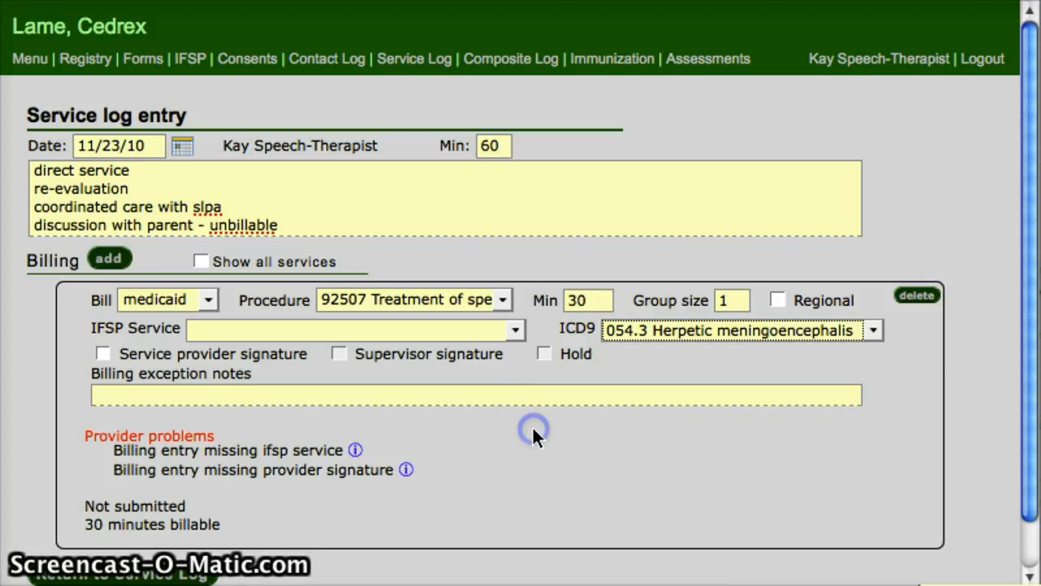
Step: Set the 92507 billing item's IFSP service to the current Speech Therapy service and mark its service provider signature
{"action": "left_click", "coordinate": [490, 330]}
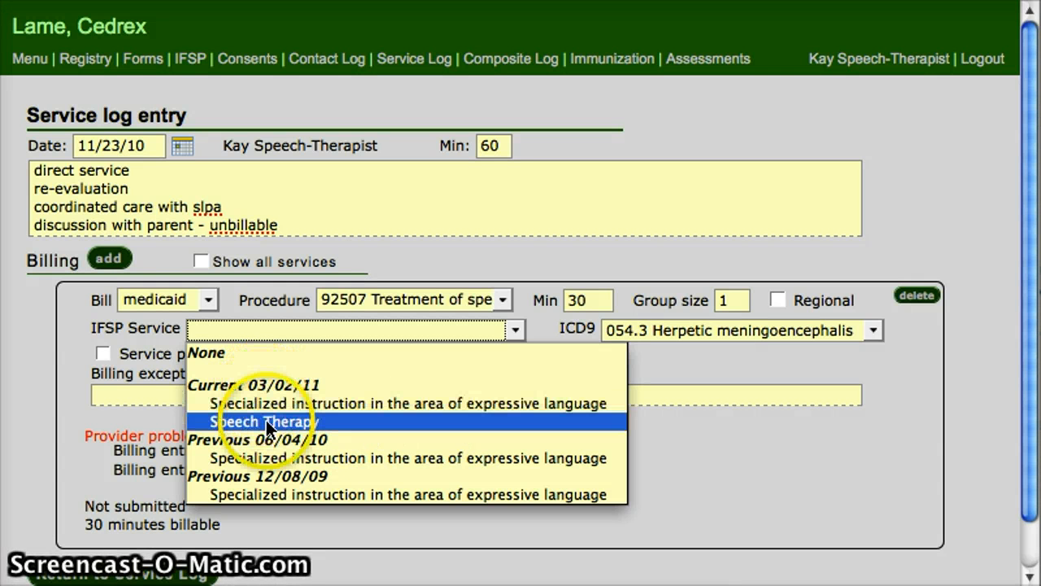
{"action": "left_click", "coordinate": [489, 422]}
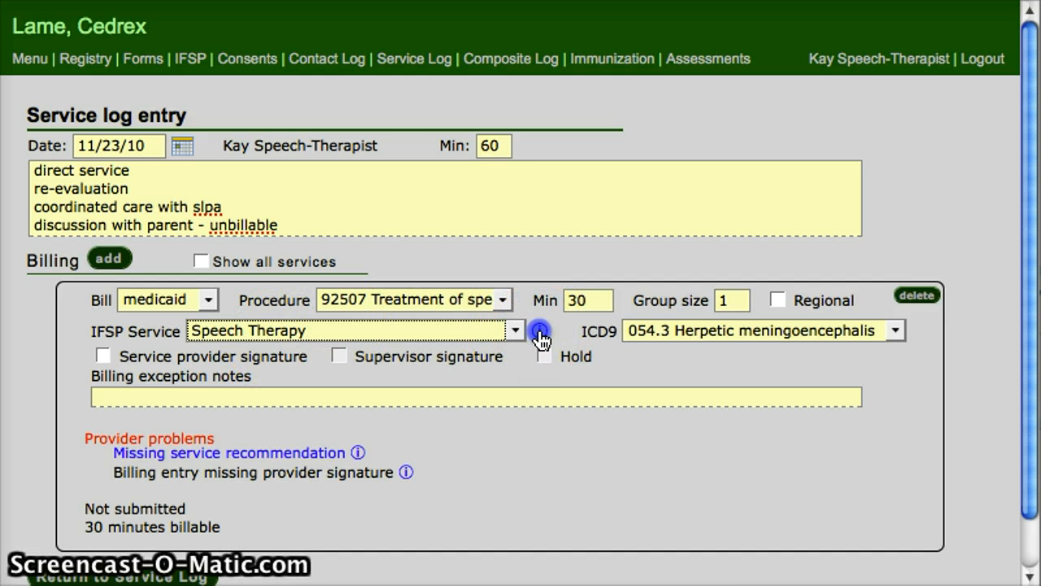
{"action": "mouse_move", "coordinate": [541, 335]}
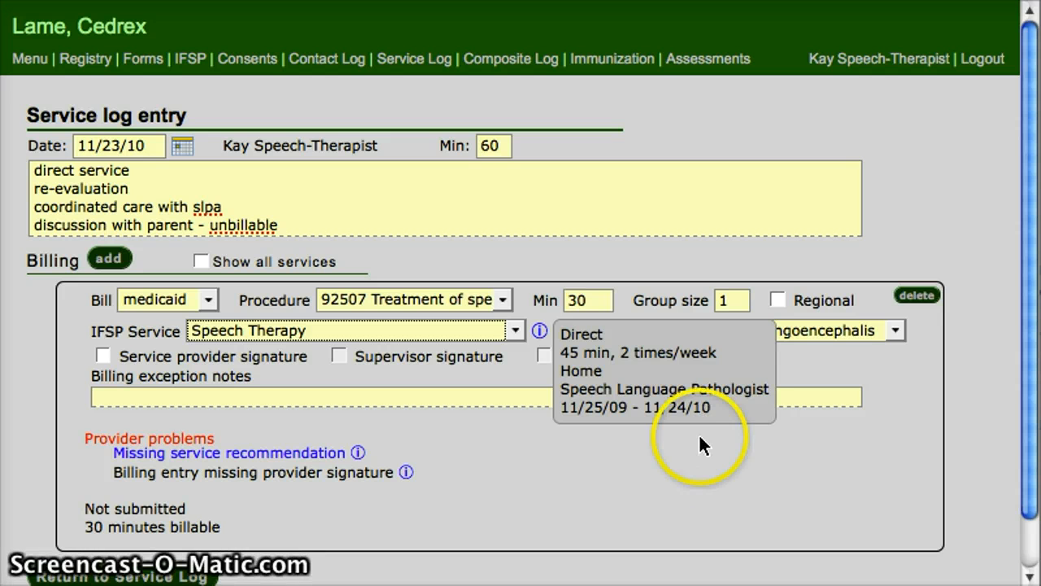
{"action": "left_click", "coordinate": [694, 389]}
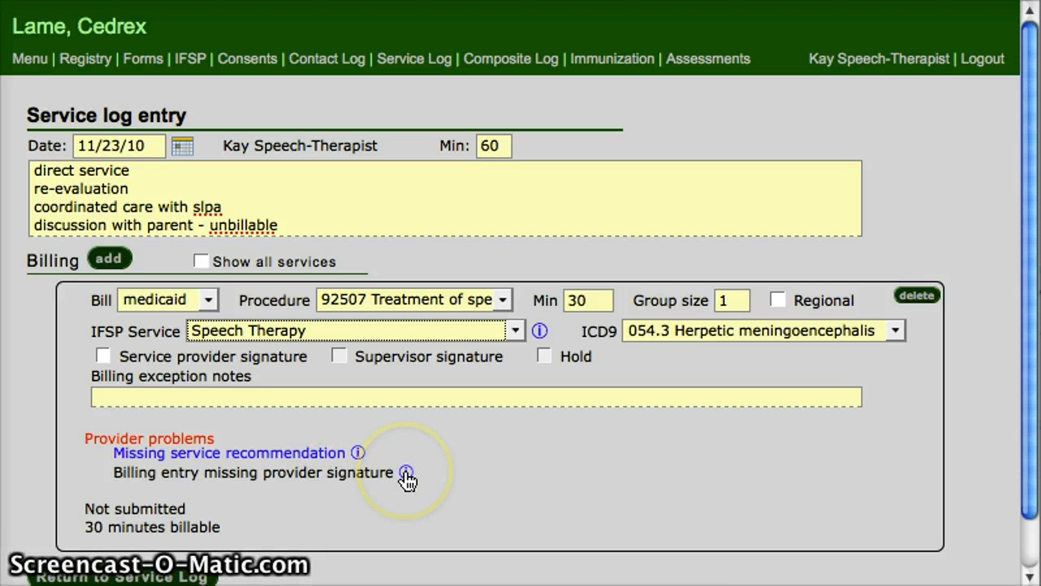
{"action": "mouse_move", "coordinate": [406, 478]}
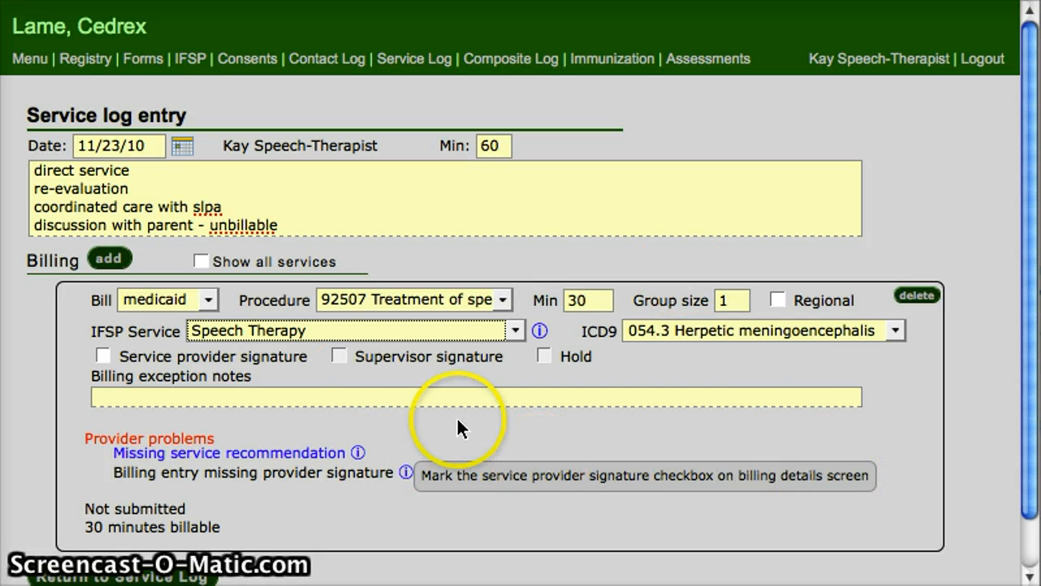
{"action": "left_click", "coordinate": [102, 356]}
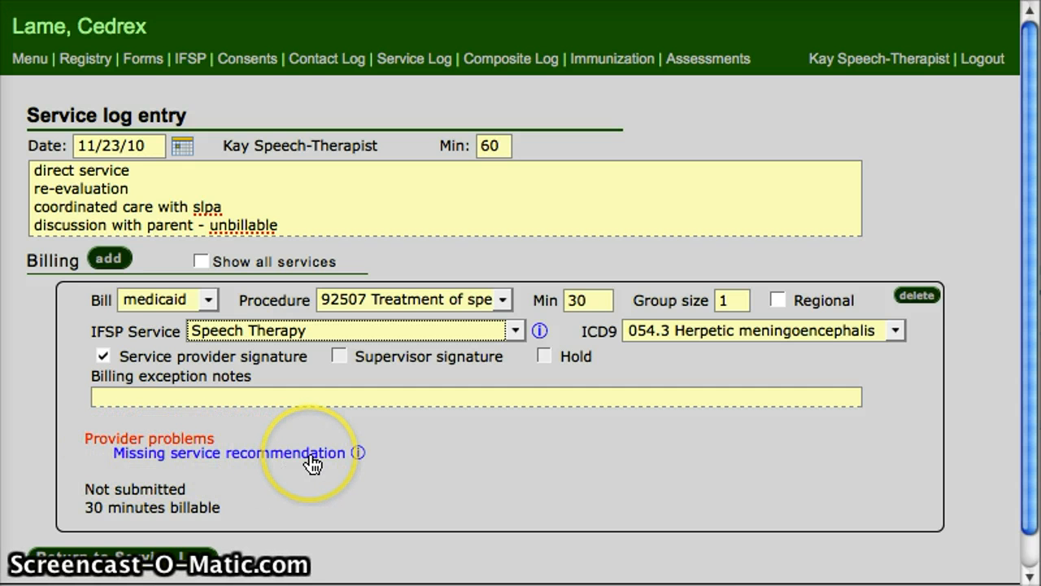
Step: Resolve the missing service recommendation by recommending the Speech Therapy service, and return to the billing entry
{"action": "left_click", "coordinate": [280, 454]}
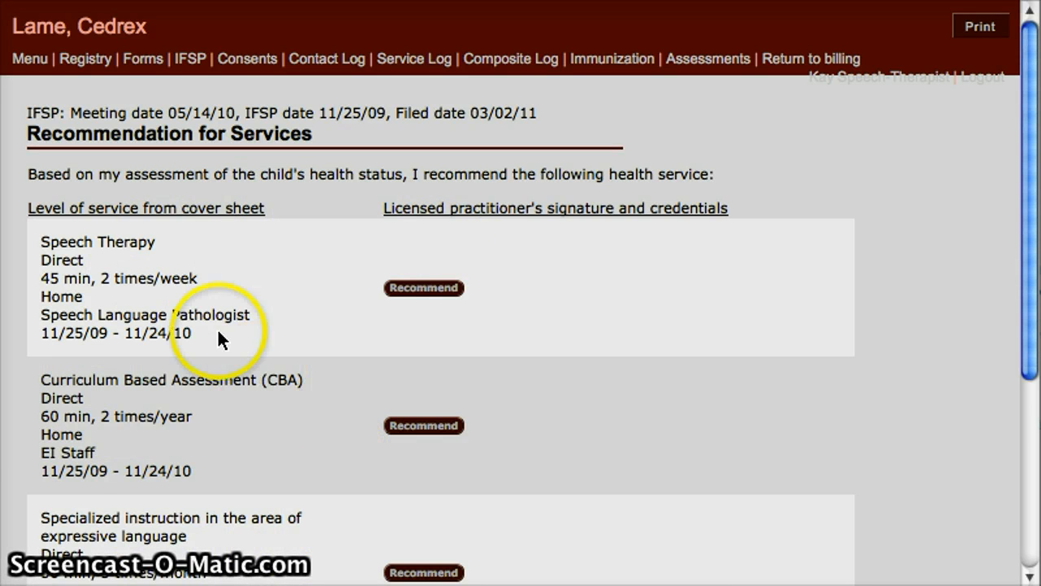
{"action": "left_click", "coordinate": [435, 290]}
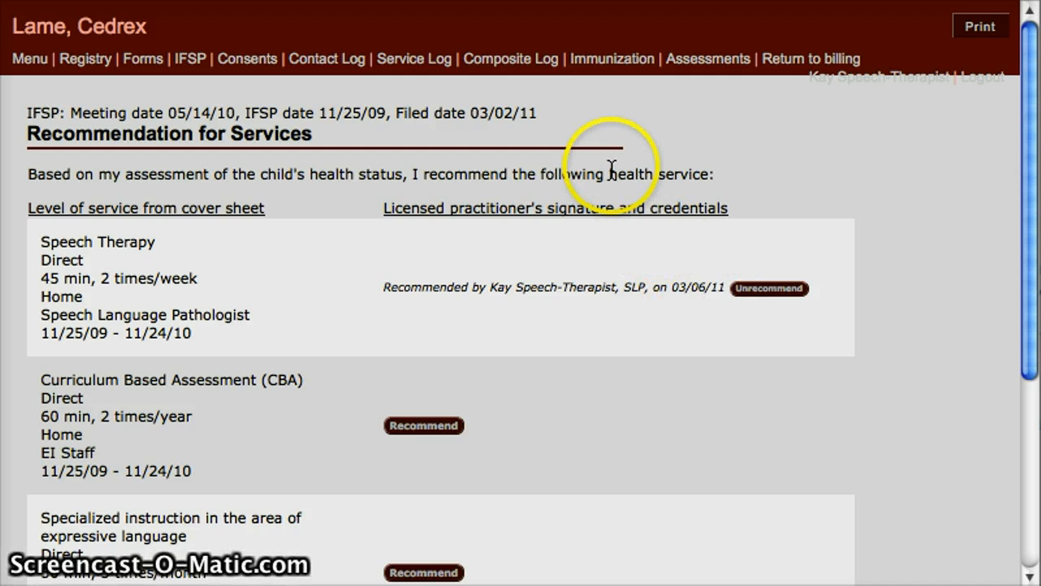
{"action": "left_click", "coordinate": [794, 60]}
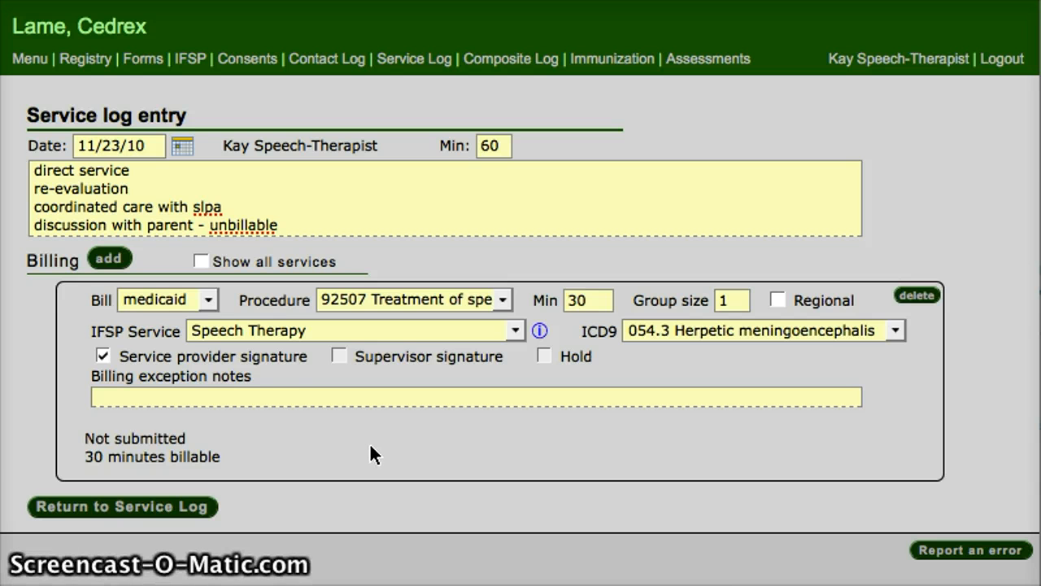
Step: Add a second Medicaid billing item to the 11/23/10 entry with procedure G9012 Coordinated care
{"action": "left_click", "coordinate": [110, 260]}
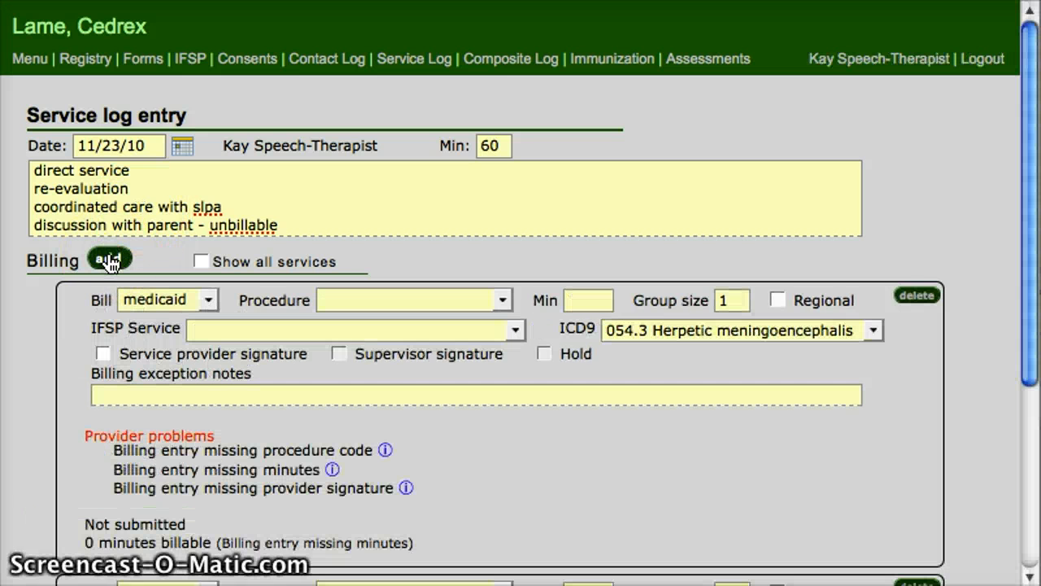
{"action": "left_click_drag", "start_coordinate": [1030, 378], "coordinate": [1024, 497]}
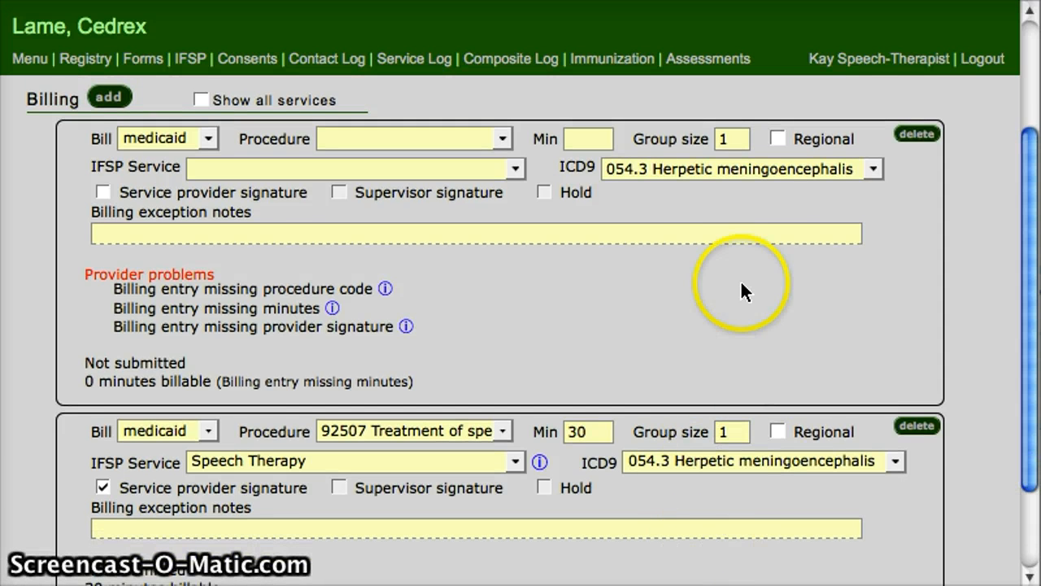
{"action": "left_click_drag", "start_coordinate": [1031, 197], "coordinate": [1029, 92]}
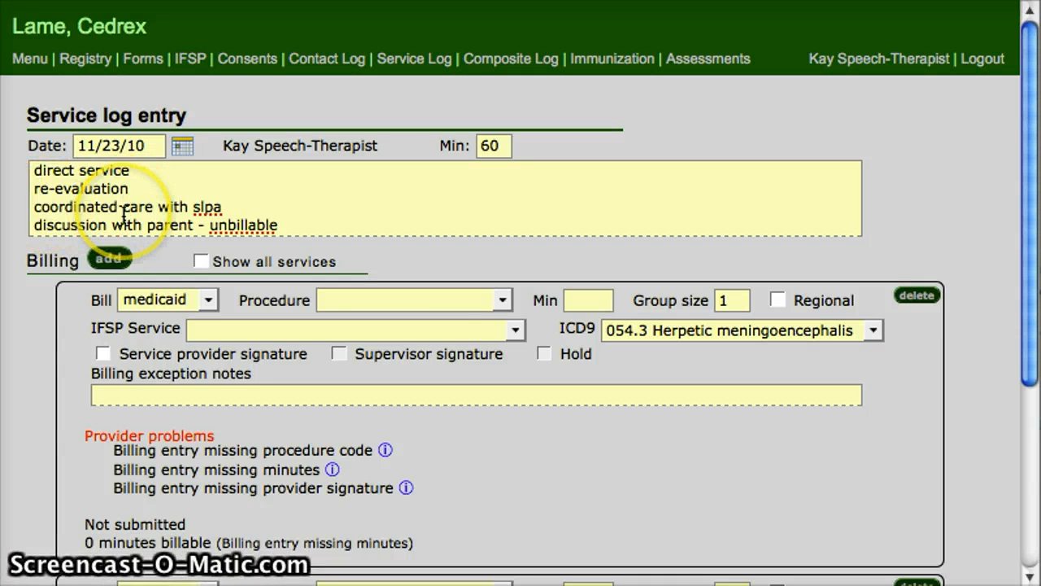
{"action": "left_click", "coordinate": [440, 301]}
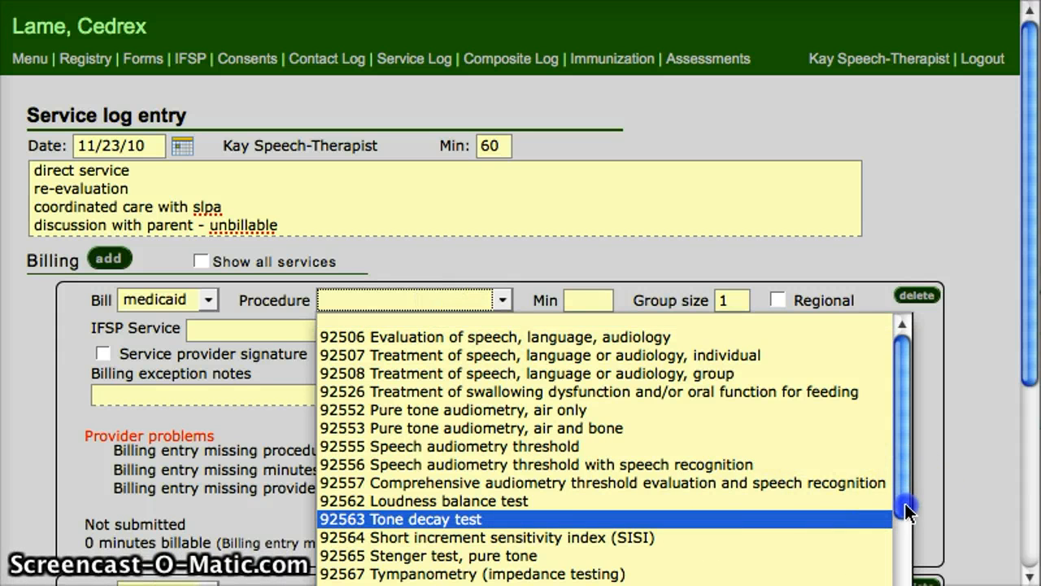
{"action": "left_click_drag", "start_coordinate": [907, 511], "coordinate": [908, 585]}
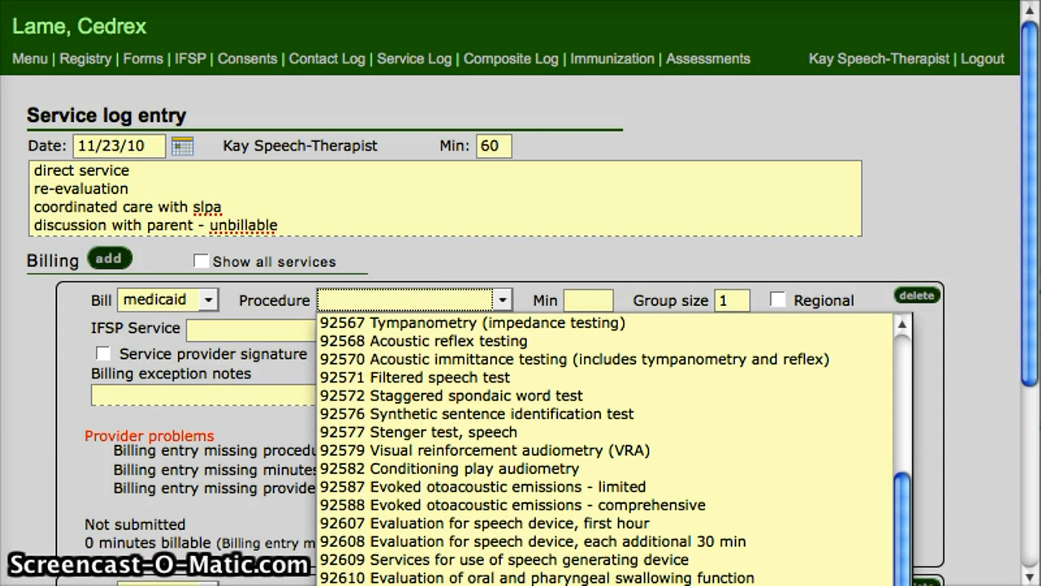
{"action": "left_click", "coordinate": [569, 584]}
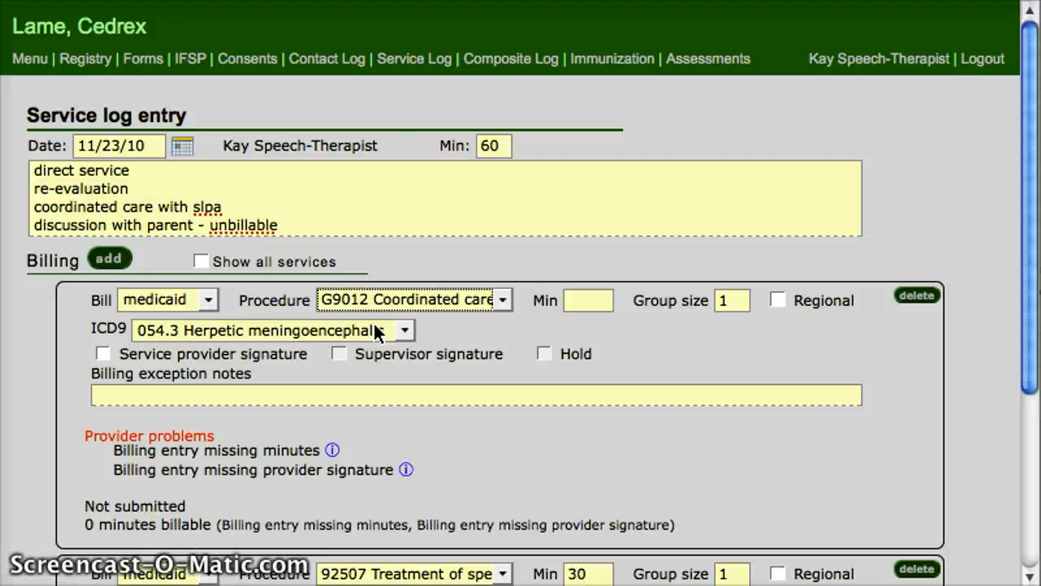
Step: Set the coordinated care item's minutes to 15 and mark its service provider signature
{"action": "left_click", "coordinate": [599, 301]}
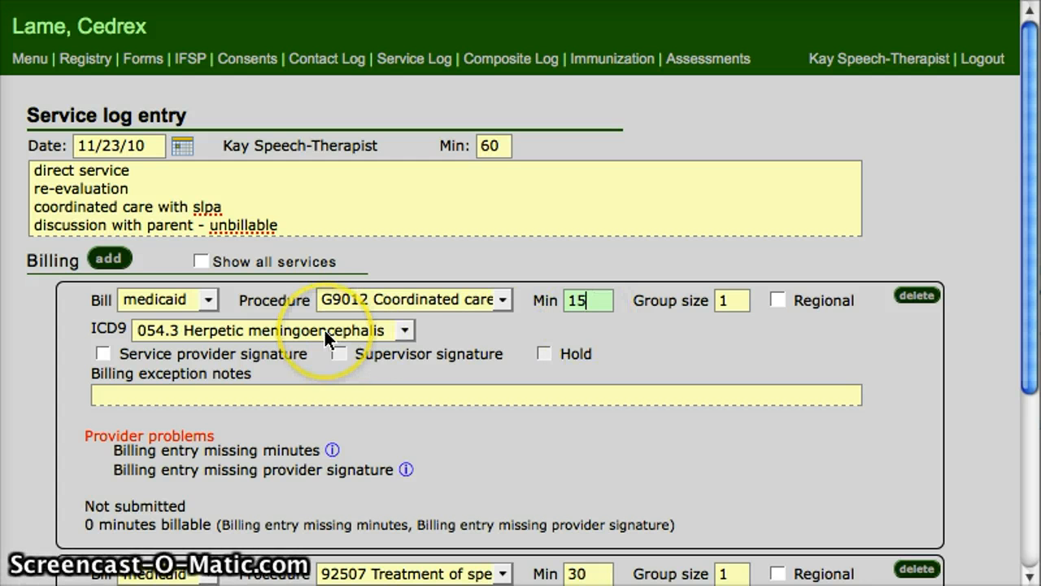
{"action": "left_click", "coordinate": [104, 353]}
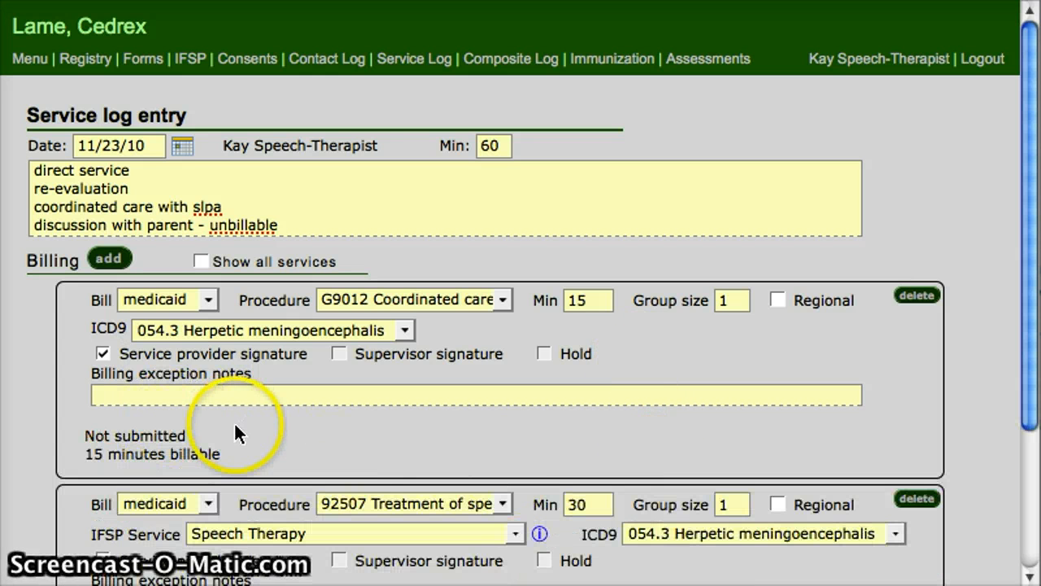
{"action": "left_click", "coordinate": [368, 447]}
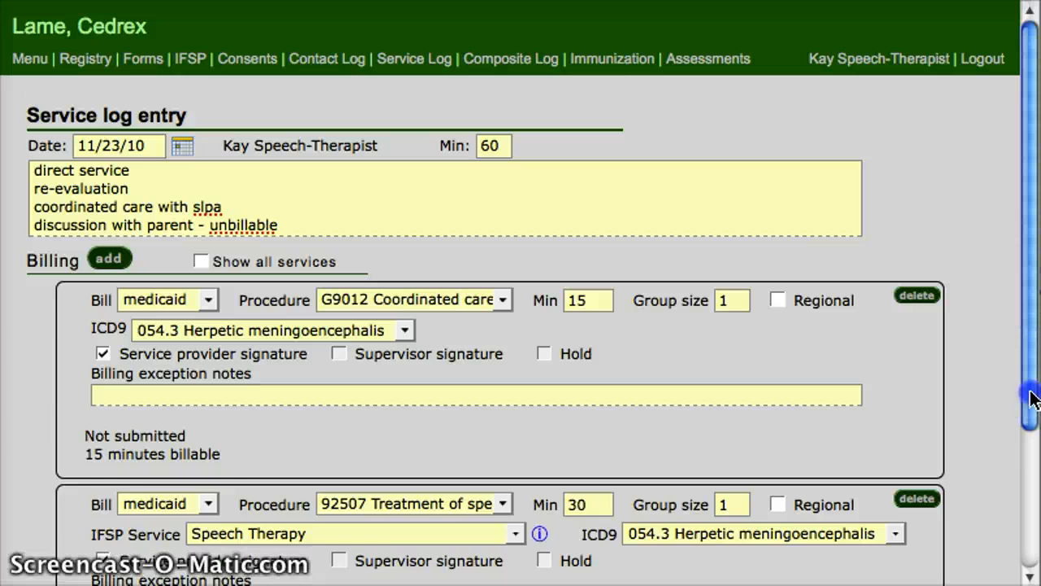
Step: Review the two billing items of the 11/23/10 entry and return to the service log
{"action": "left_click_drag", "start_coordinate": [1029, 391], "coordinate": [1033, 446]}
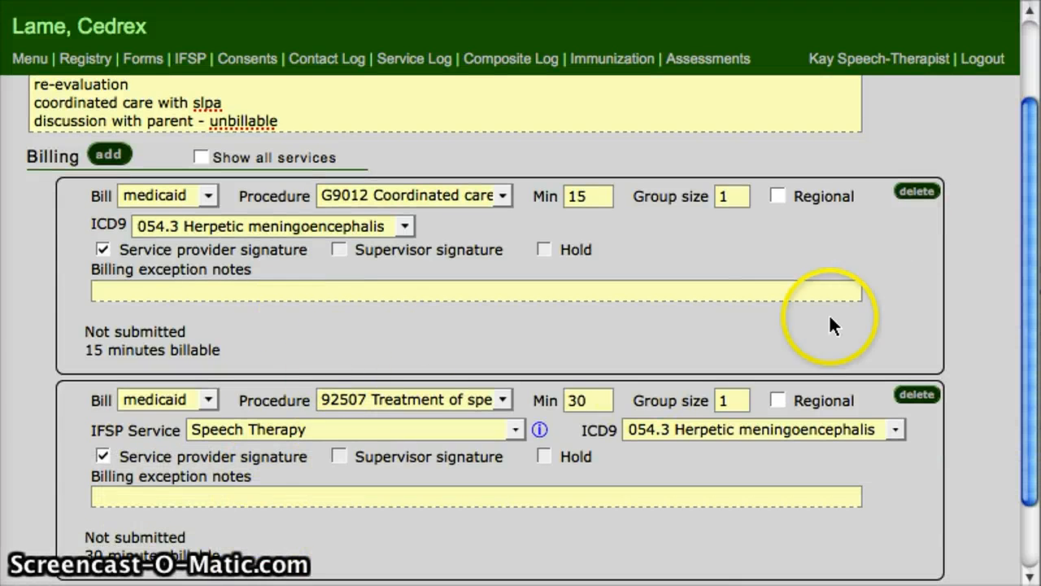
{"action": "left_click_drag", "start_coordinate": [1022, 301], "coordinate": [1019, 94]}
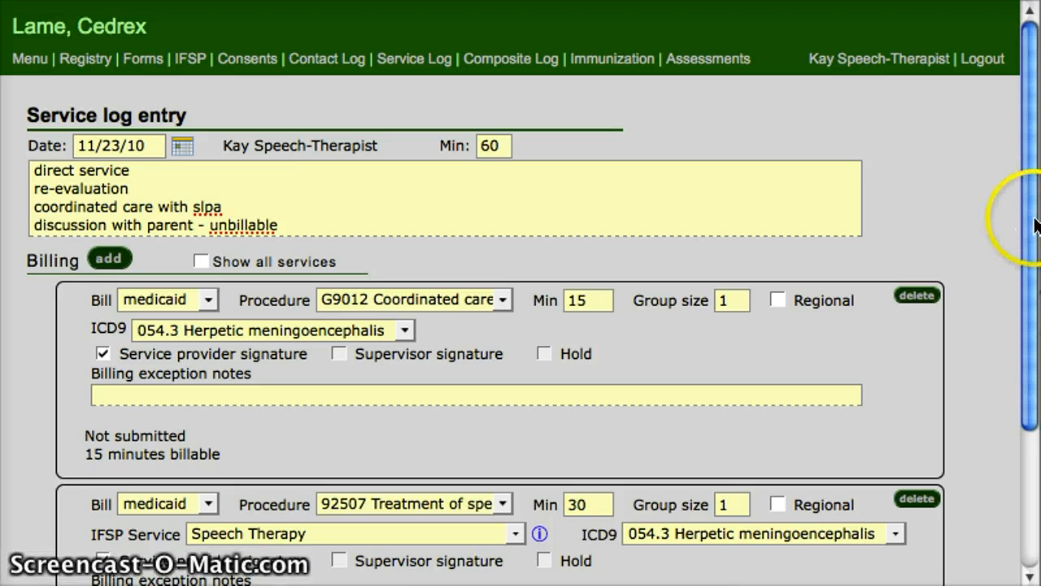
{"action": "left_click_drag", "start_coordinate": [1031, 225], "coordinate": [1016, 443]}
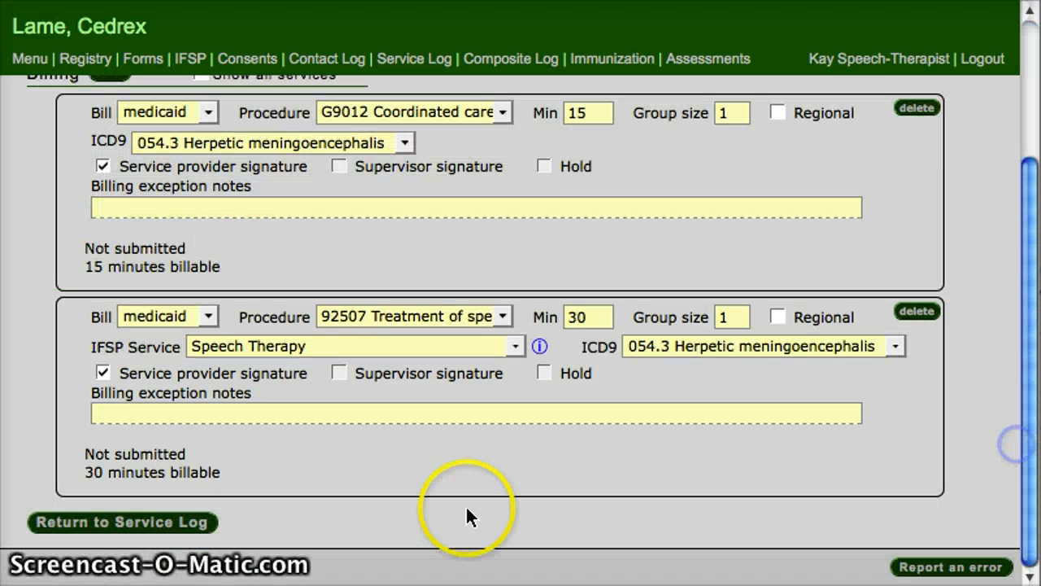
{"action": "left_click", "coordinate": [130, 527]}
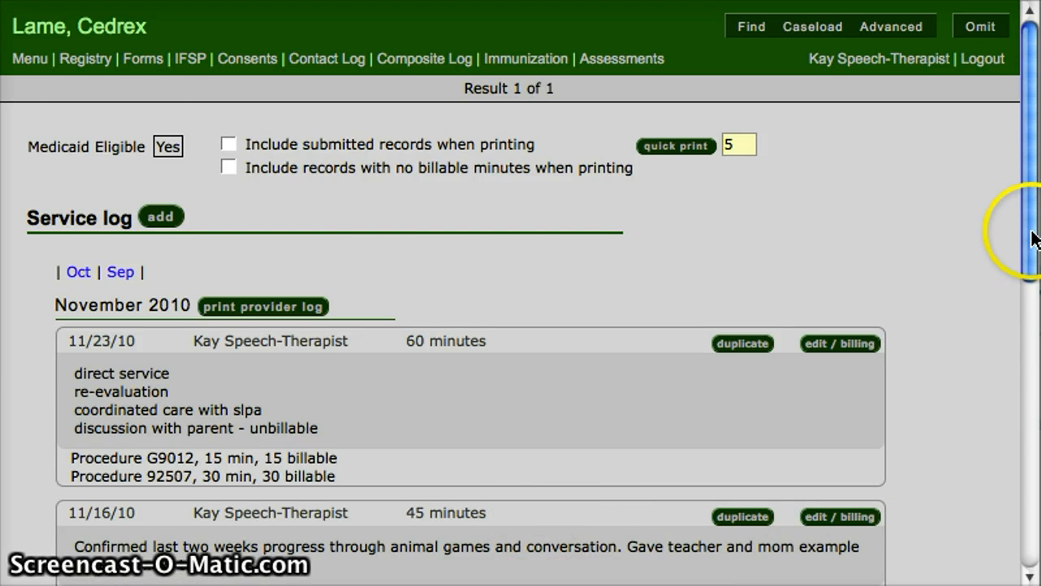
Step: Open the 10/14/10 entry with the supervisor problem, mark its supervisor signature, and return to the service log
{"action": "left_click_drag", "start_coordinate": [1026, 236], "coordinate": [1027, 358]}
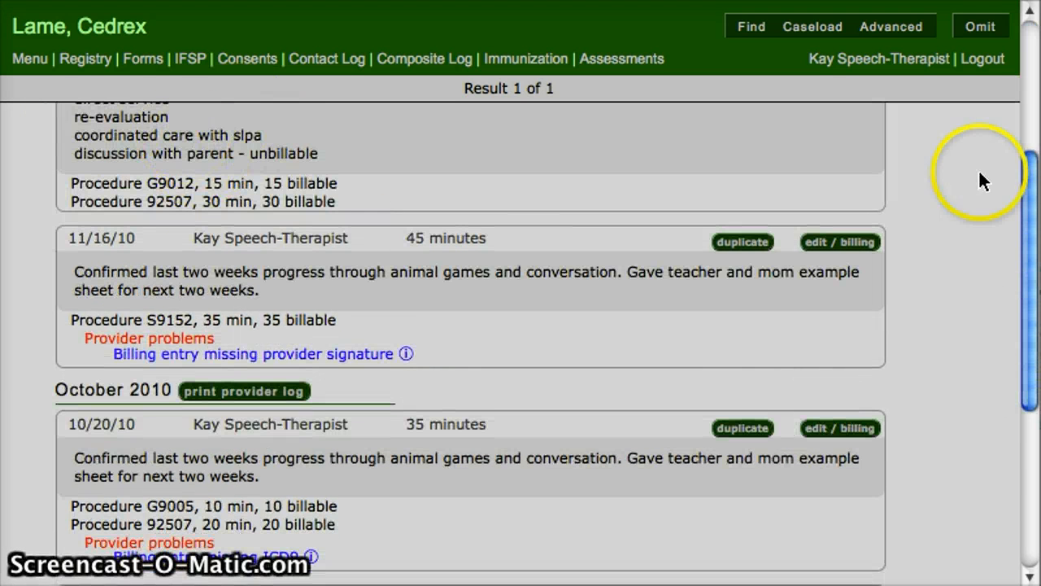
{"action": "left_click_drag", "start_coordinate": [1029, 186], "coordinate": [1029, 110]}
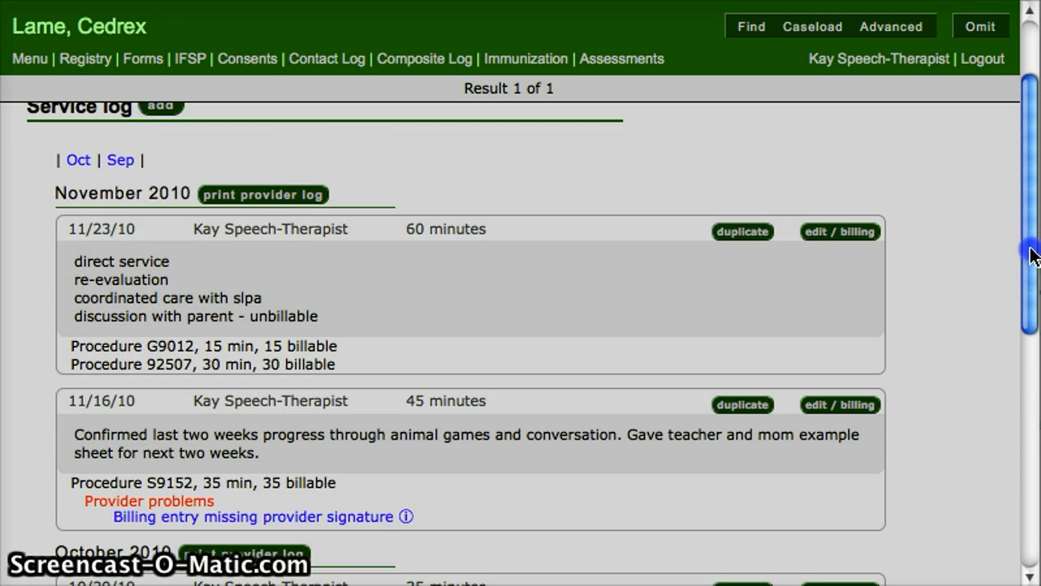
{"action": "left_click_drag", "start_coordinate": [1028, 249], "coordinate": [1029, 221]}
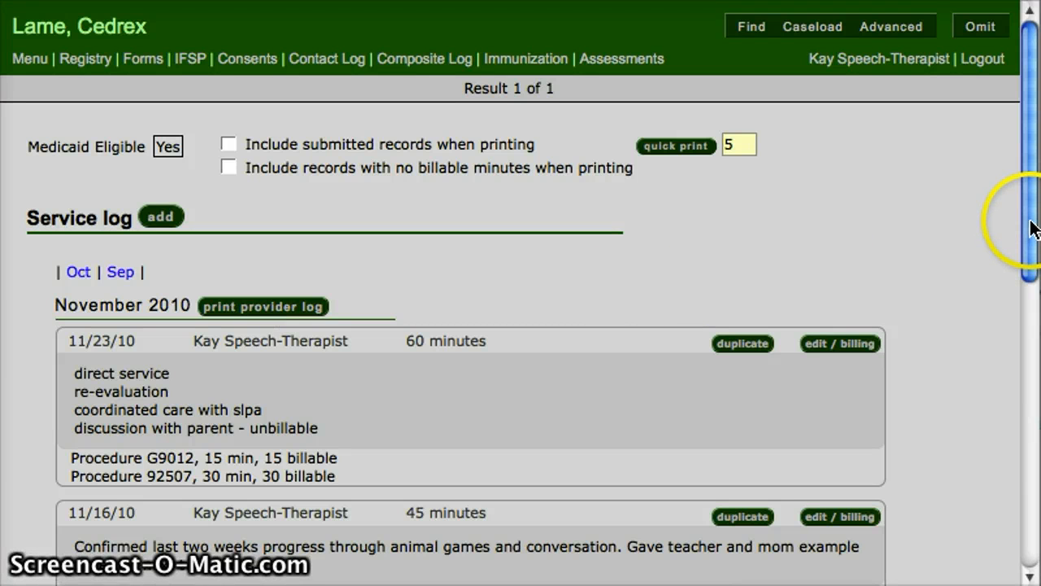
{"action": "left_click_drag", "start_coordinate": [1030, 225], "coordinate": [1033, 341]}
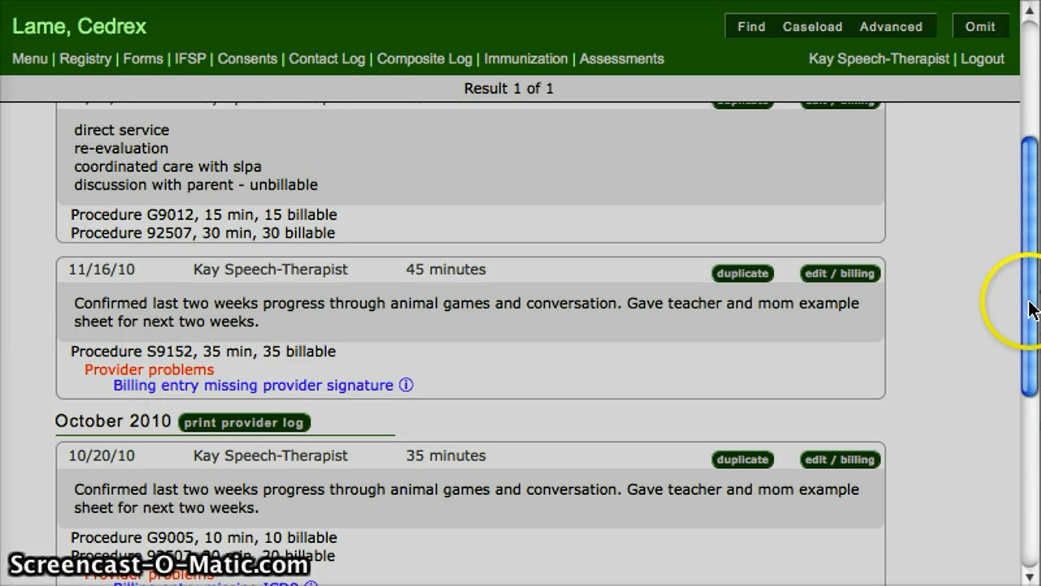
{"action": "left_click_drag", "start_coordinate": [1030, 304], "coordinate": [1015, 481]}
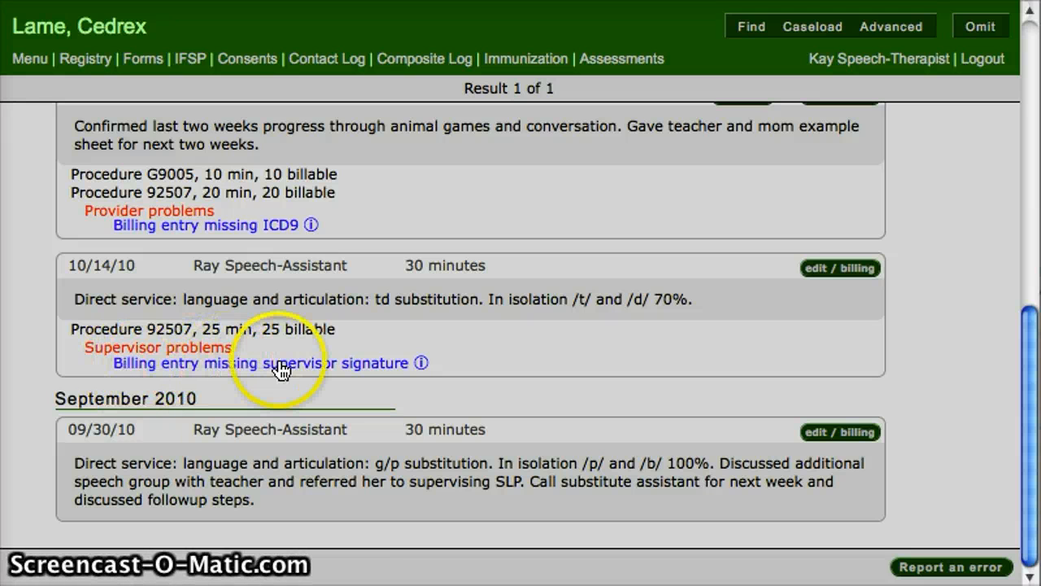
{"action": "left_click", "coordinate": [239, 372]}
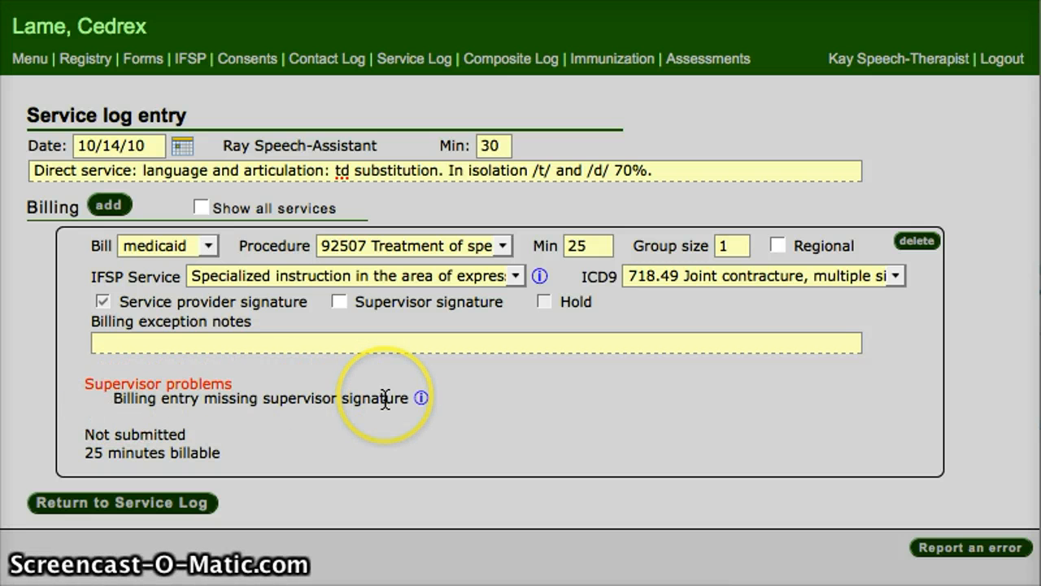
{"action": "left_click", "coordinate": [338, 301]}
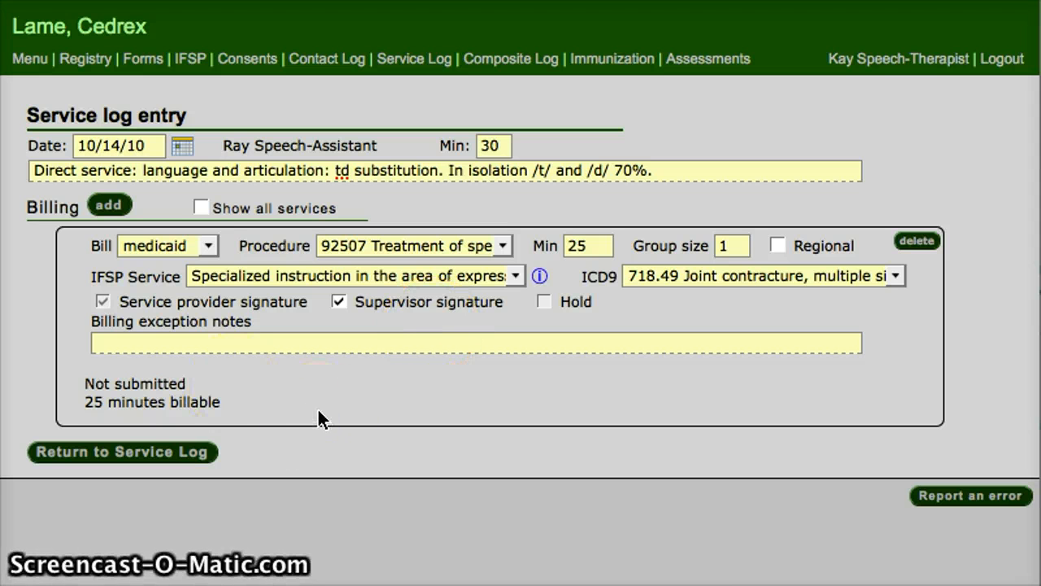
{"action": "left_click", "coordinate": [149, 452]}
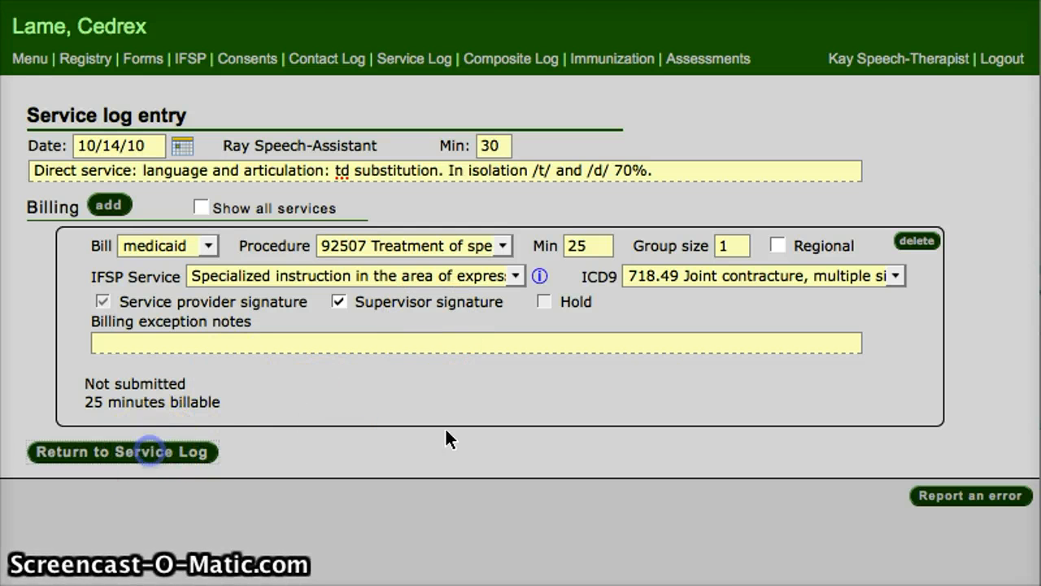